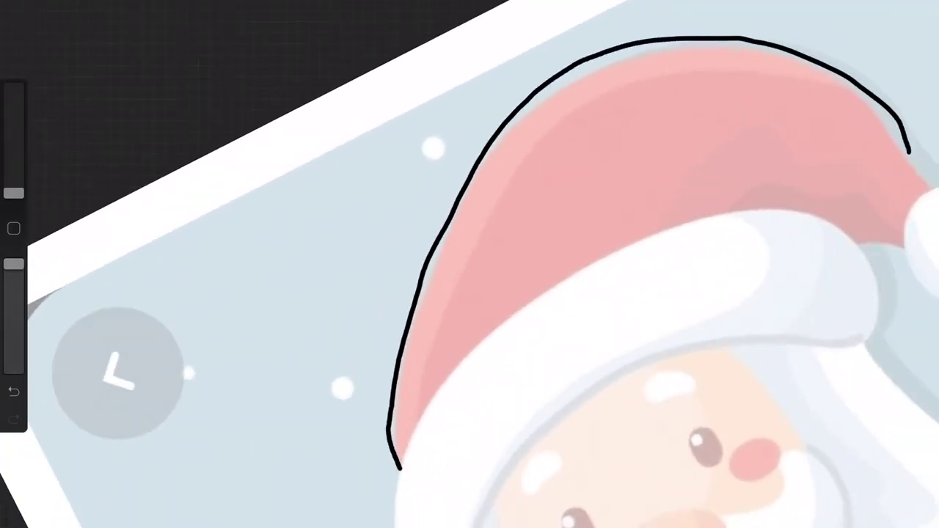
# Step: Ink the top curve of Santa's hat with a black outline over the reference
pyautogui.moveTo(563, 71); pyautogui.dragTo(930, 192)
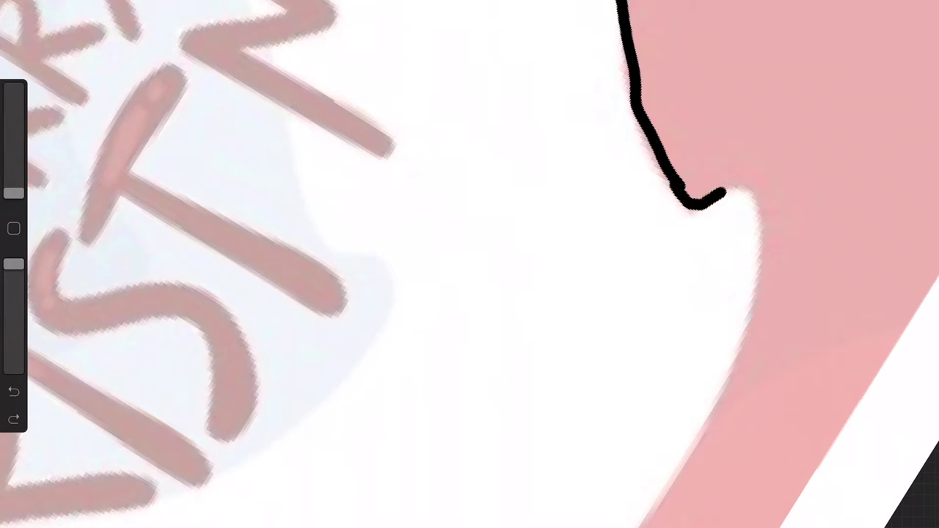
# Step: Trace a black outline down the edge of Santa's beard
pyautogui.moveTo(723, 192); pyautogui.dragTo(657, 517)
pyautogui.scroll(-5, 470, 264)
pyautogui.scroll(5, 469, 264)
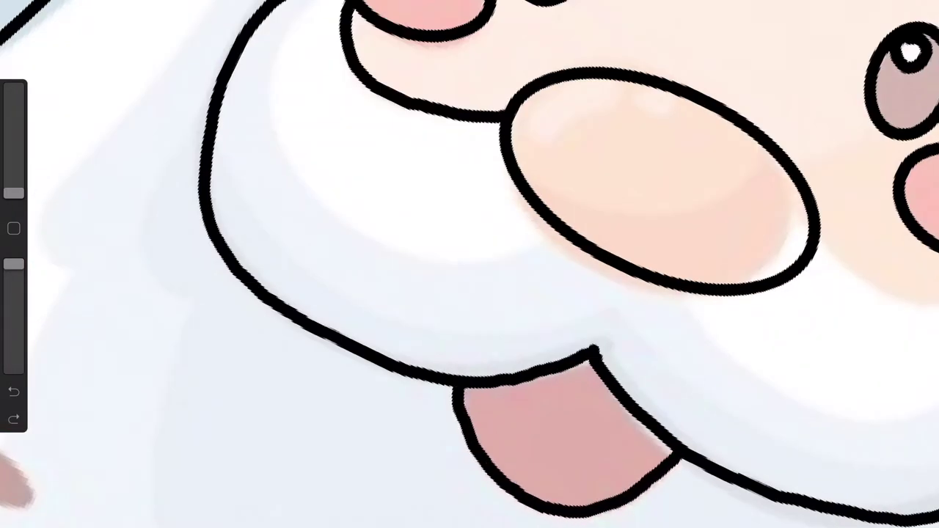
pyautogui.scroll(-5, 469, 264)
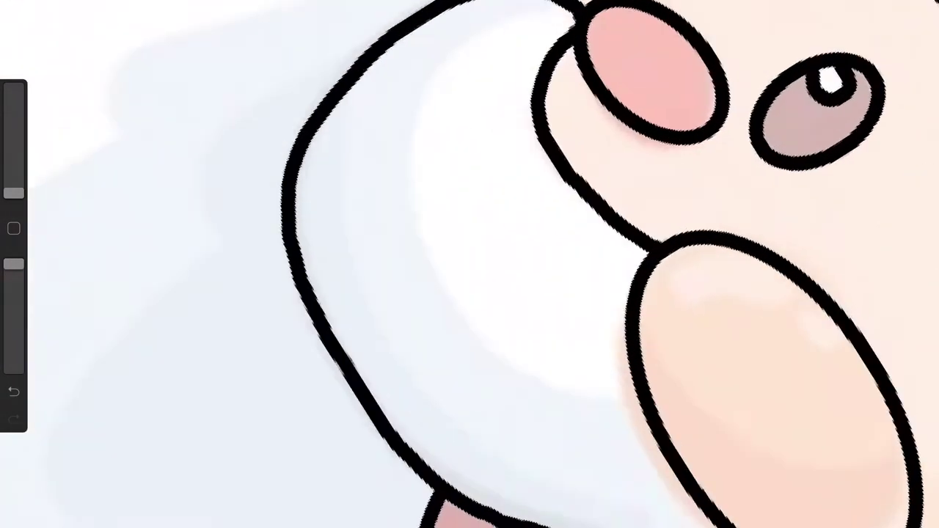
pyautogui.scroll(-5, 470, 264)
pyautogui.scroll(3, 469, 264)
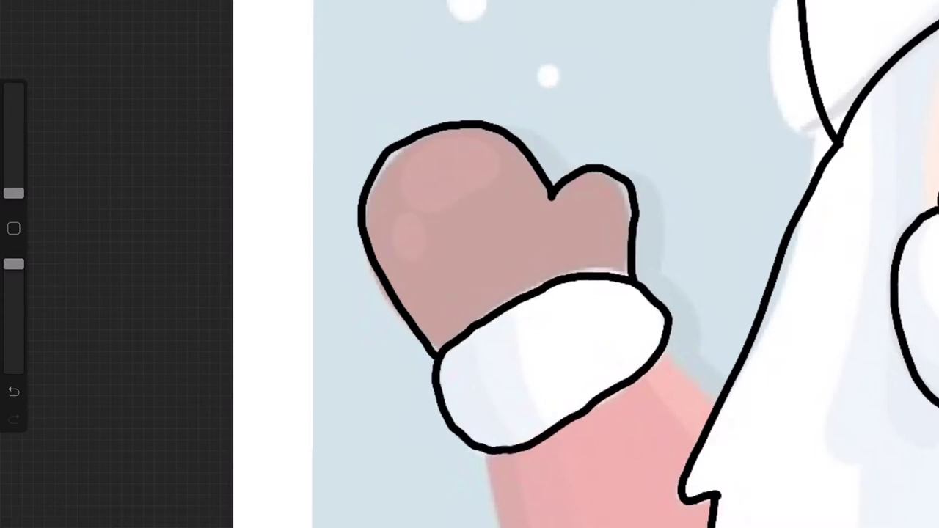
# Step: Undo the mitten outline stroke and extend the arm outline slightly
pyautogui.hotkey('ctrl', 'z')
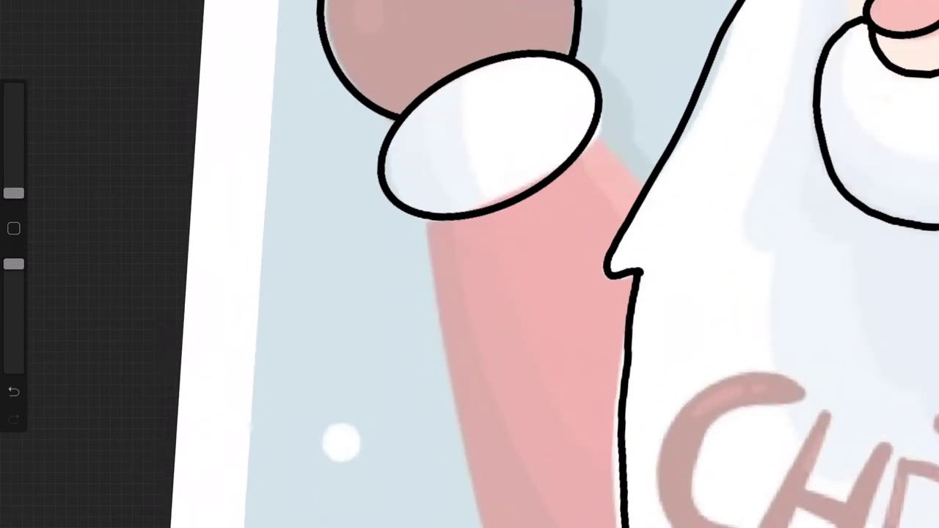
# Step: Redraw the arm outline as a straight line and ink the sleeve-background edge
pyautogui.scroll(-2, 469, 264)
pyautogui.moveTo(566, 377); pyautogui.dragTo(571, 403)
pyautogui.scroll(-3, 469, 264)
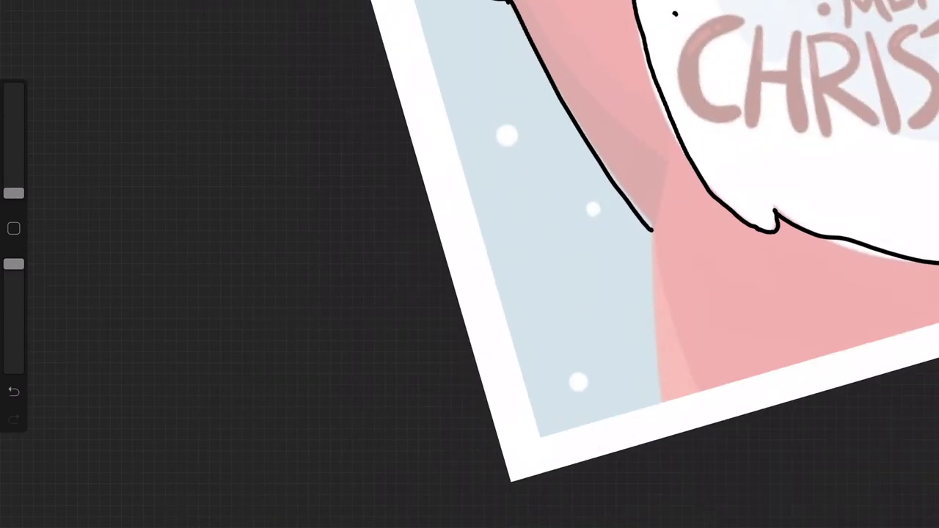
pyautogui.scroll(5, 470, 264)
pyautogui.moveTo(571, 214); pyautogui.dragTo(624, 527)
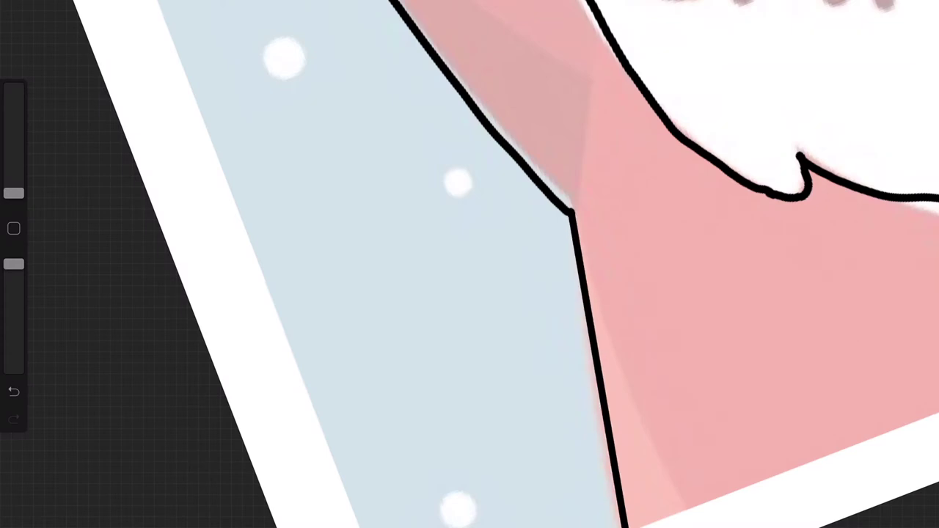
pyautogui.scroll(-3, 469, 264)
pyautogui.scroll(3, 469, 264)
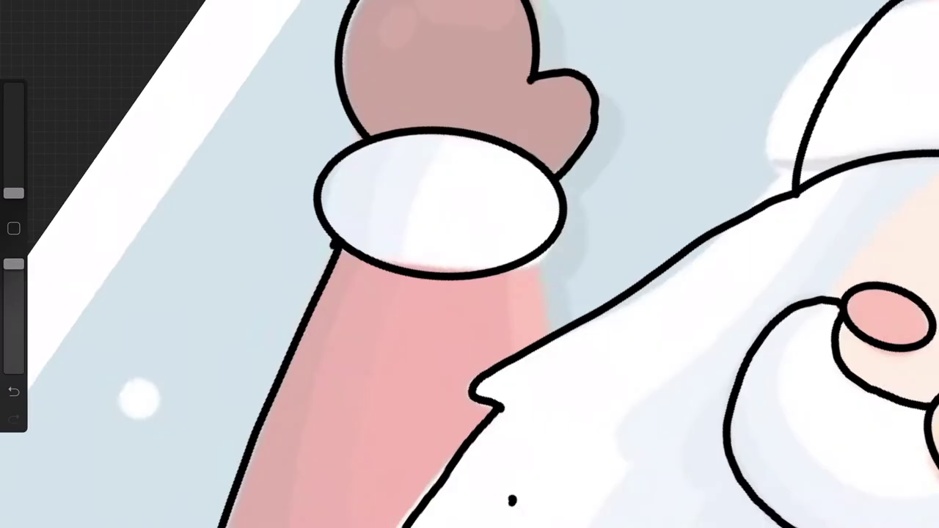
pyautogui.scroll(3, 470, 264)
pyautogui.moveTo(475, 197); pyautogui.dragTo(481, 501)
pyautogui.scroll(-5, 470, 264)
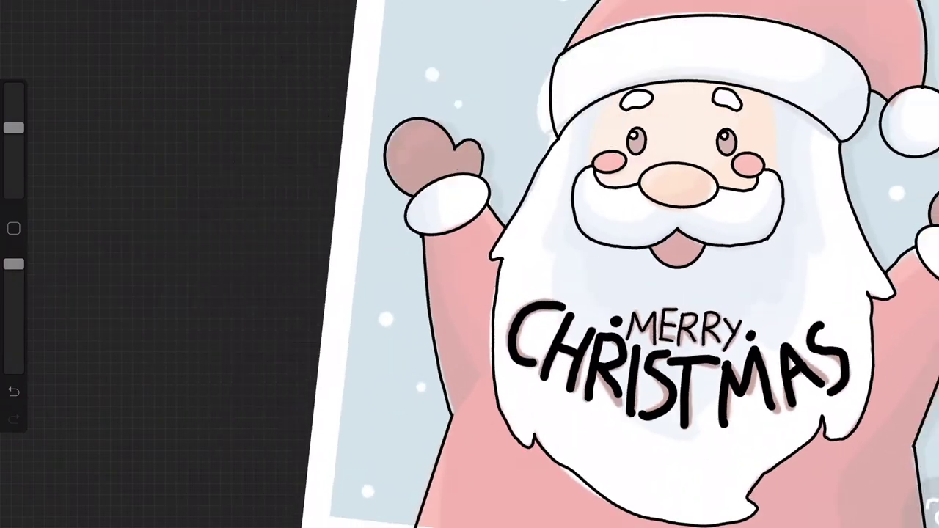
# Step: Zoom out to check the inked outlines and MERRY CHRISTMAS lettering
pyautogui.scroll(2, 469, 264)
# Step: Hide the coloured reference picture layer
pyautogui.scroll(2, 469, 264)
pyautogui.click(891, 11)
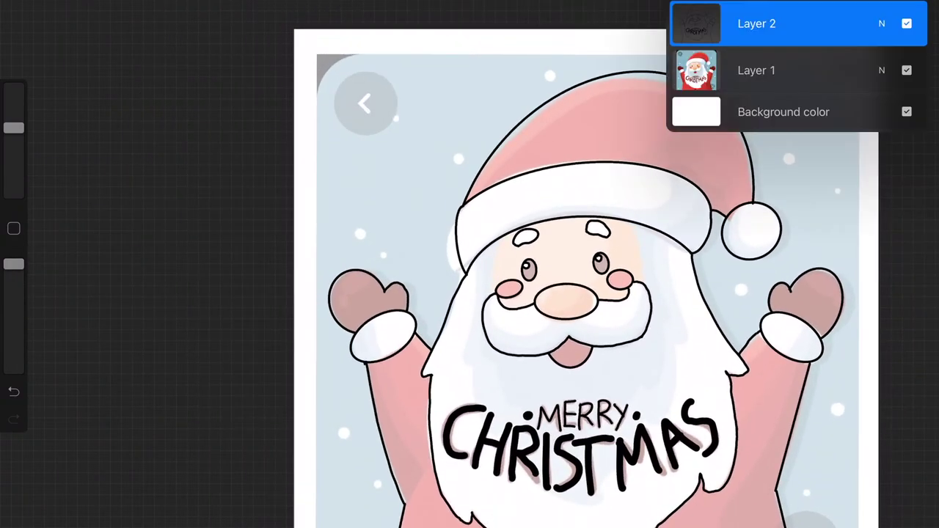
pyautogui.click(907, 69)
pyautogui.click(891, 11)
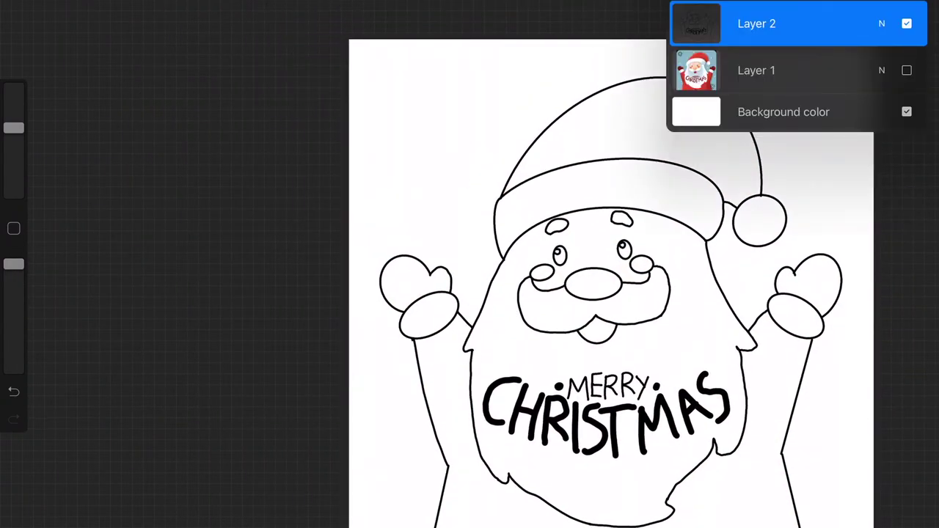
# Step: Set the background colour to a pale light blue
pyautogui.click(917, 11)
pyautogui.moveTo(907, 113); pyautogui.dragTo(742, 199)
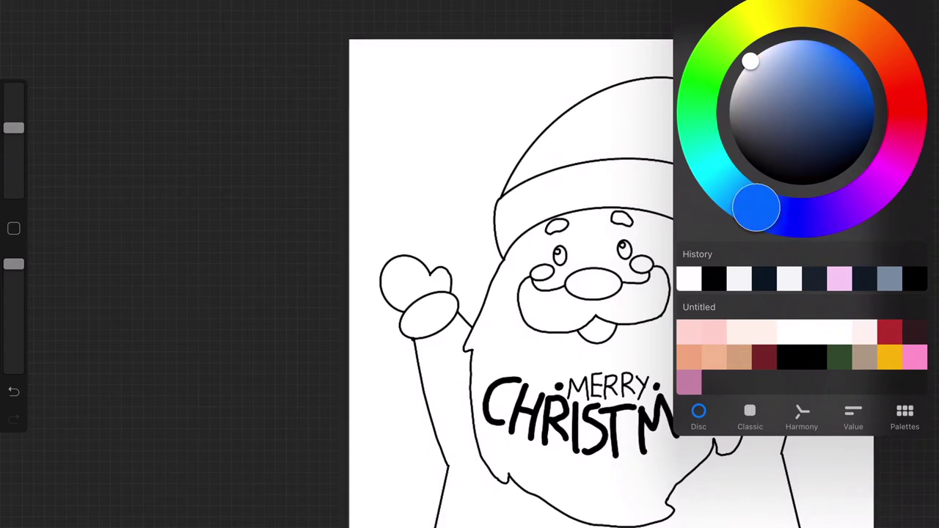
pyautogui.click(843, 46)
pyautogui.moveTo(916, 11); pyautogui.dragTo(513, 220)
pyautogui.moveTo(843, 45); pyautogui.dragTo(817, 25)
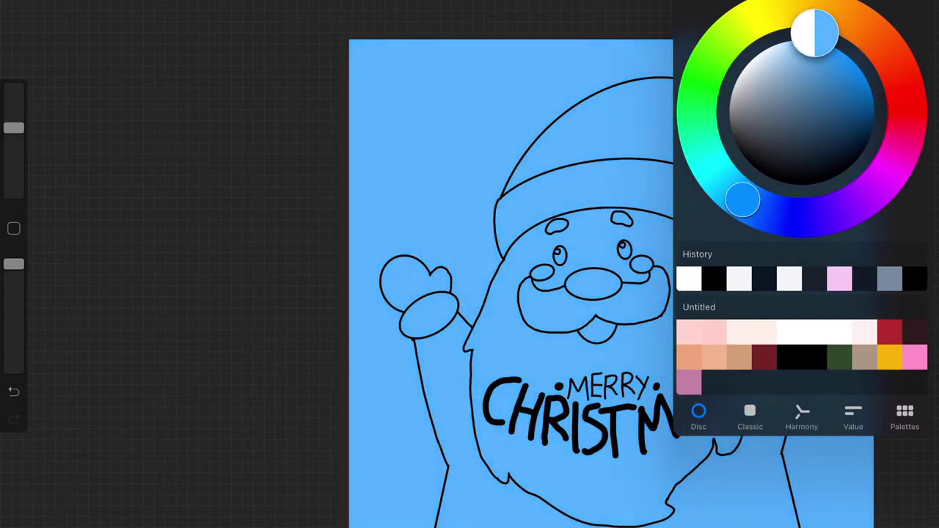
pyautogui.moveTo(743, 200); pyautogui.dragTo(718, 174)
pyautogui.moveTo(810, 36); pyautogui.dragTo(792, 29)
pyautogui.moveTo(718, 174); pyautogui.dragTo(732, 190)
pyautogui.moveTo(779, 55); pyautogui.dragTo(799, 29)
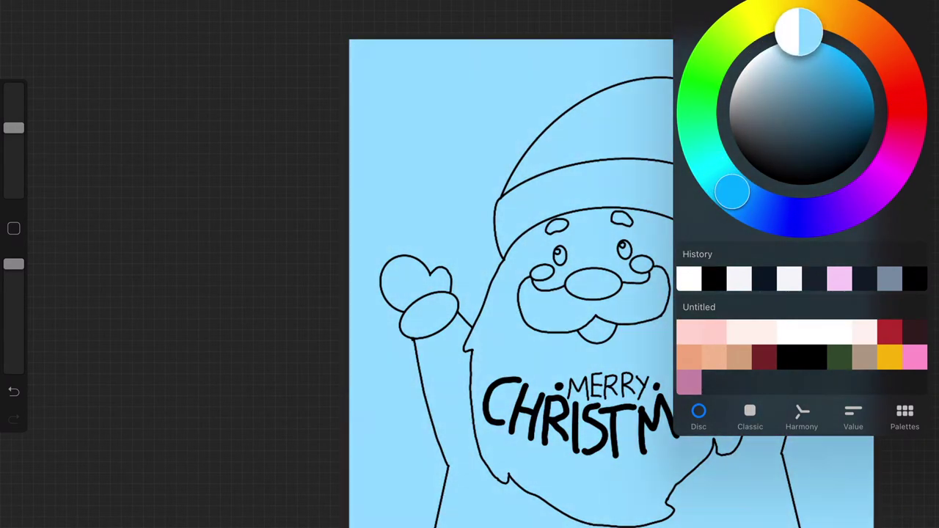
pyautogui.click(916, 11)
# Step: Add an empty layer on top, show the reference again and hide the background colour
pyautogui.click(888, 11)
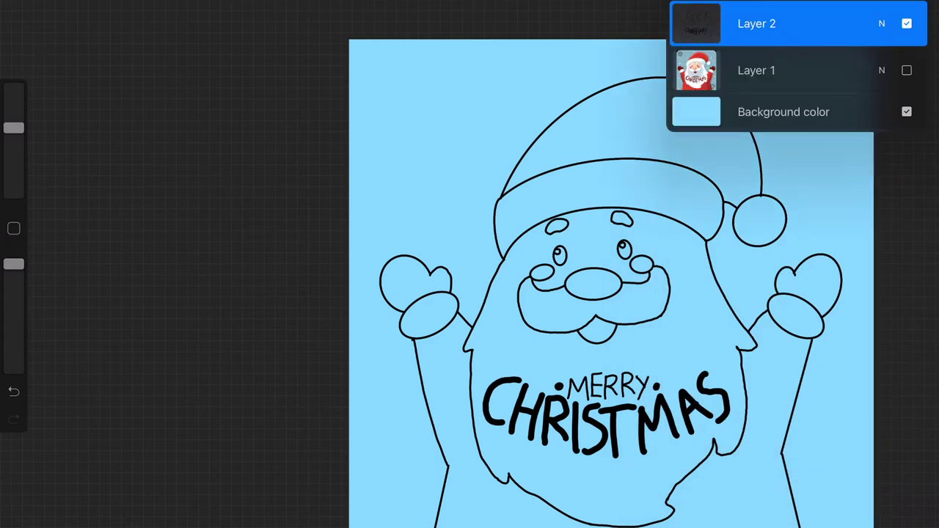
pyautogui.click(906, 3)
pyautogui.click(755, 117)
pyautogui.click(906, 117)
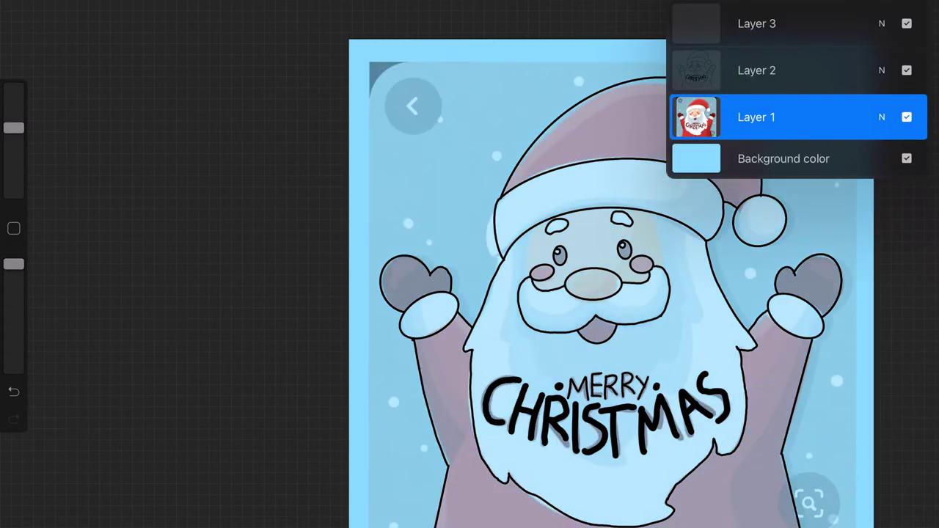
pyautogui.click(906, 158)
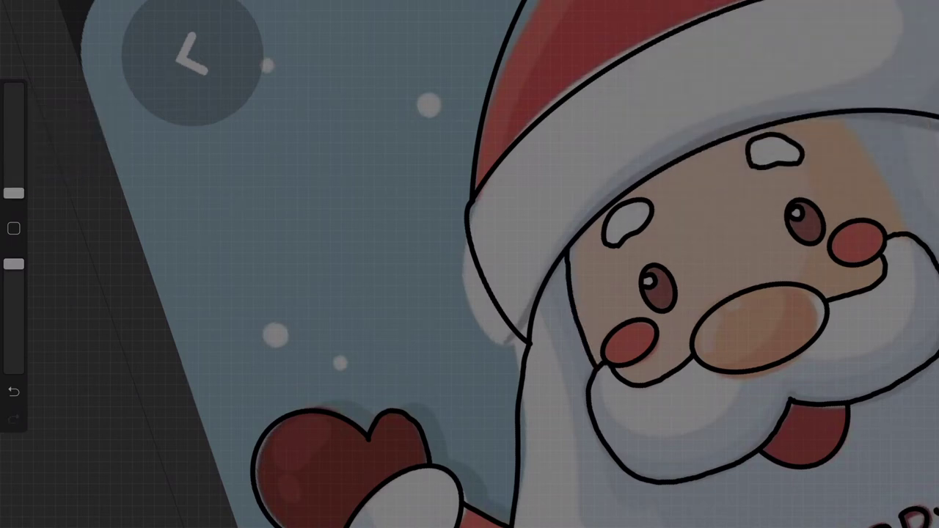
# Step: Delete the empty Layer 3, hide the reference and show the light blue background
pyautogui.scroll(5, 660, 294)
pyautogui.scroll(-5, 470, 264)
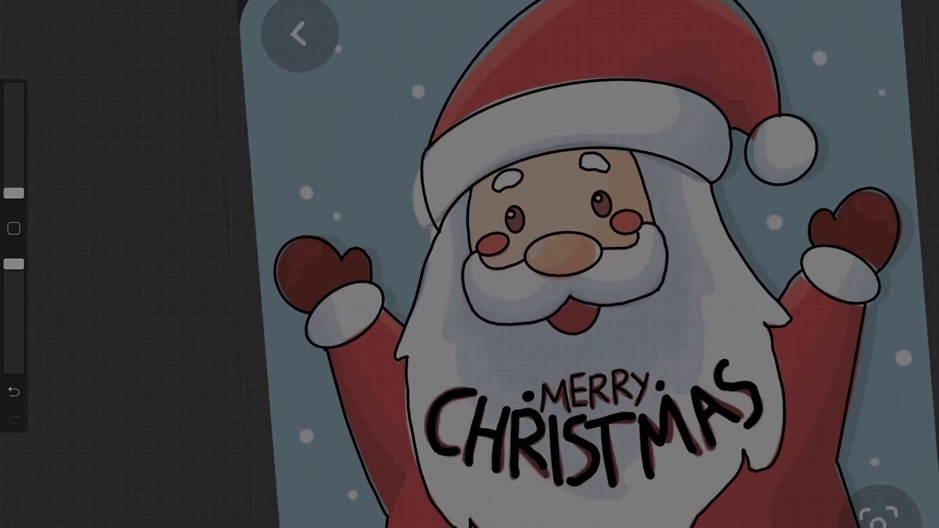
pyautogui.scroll(3, 587, 264)
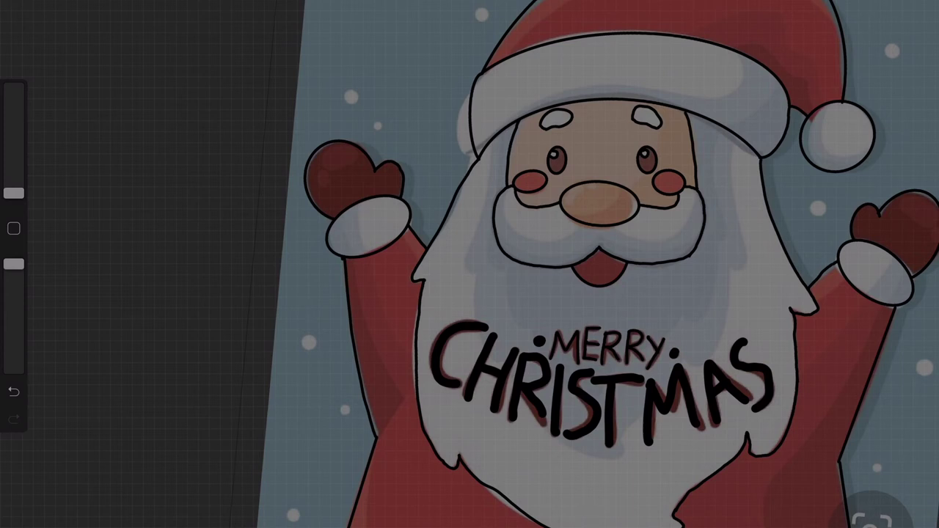
pyautogui.press('l')
pyautogui.press('Delete')
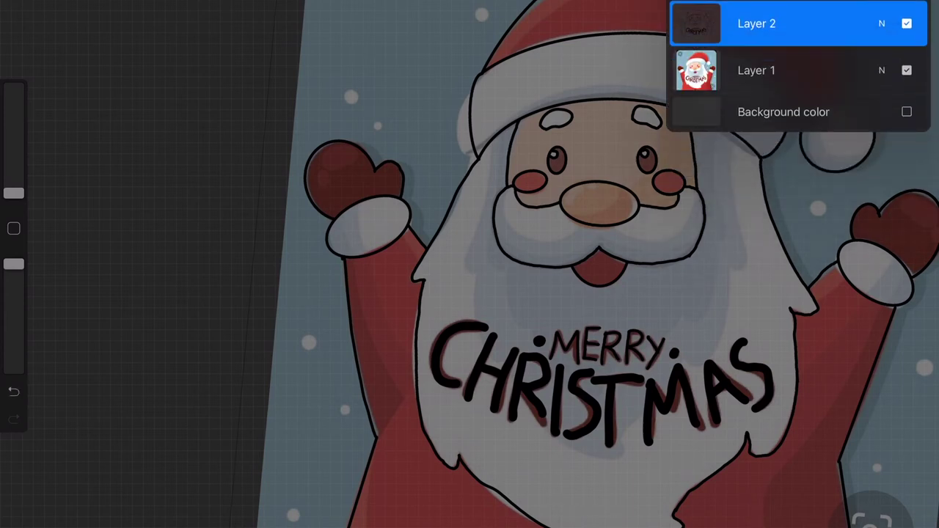
pyautogui.click(906, 70)
pyautogui.click(907, 112)
# Step: Select the reference picture layer and fit the whole canvas on screen
pyautogui.press('c')
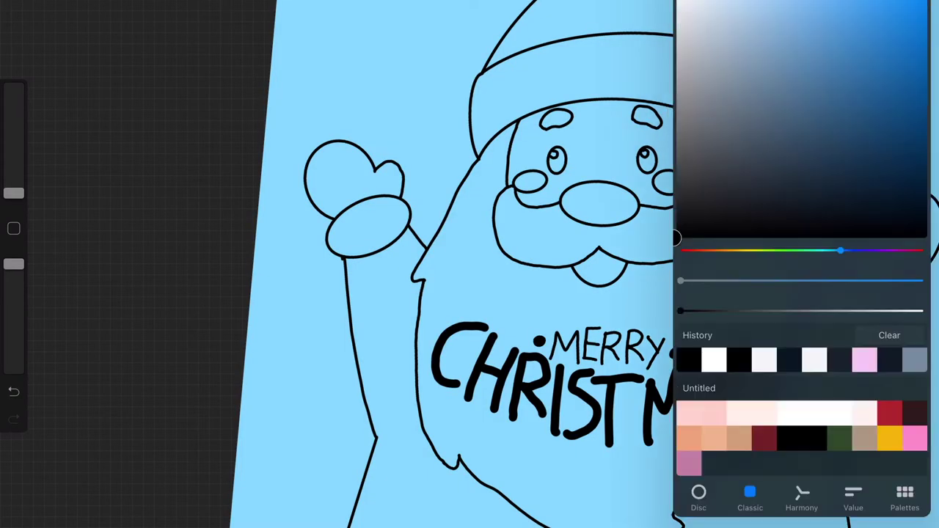
pyautogui.press('l')
pyautogui.click(755, 70)
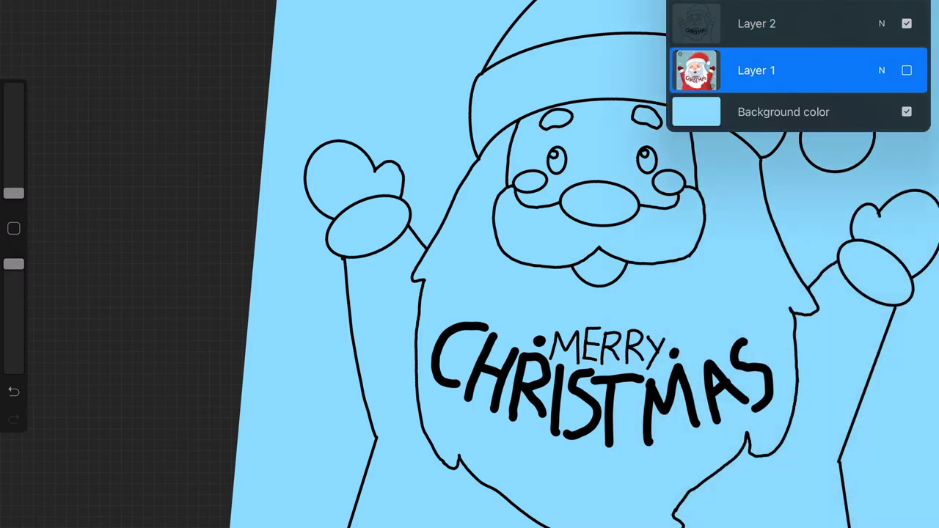
pyautogui.press('l')
pyautogui.hotkey('ctrl', '0')
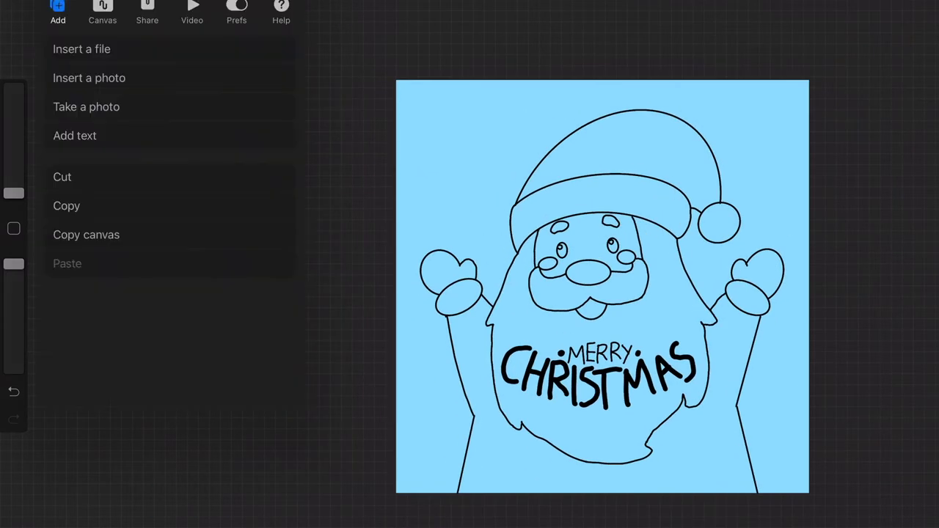
pyautogui.press('l')
pyautogui.scroll(3, 601, 286)
pyautogui.scroll(-3, 601, 286)
pyautogui.scroll(2, 609, 316)
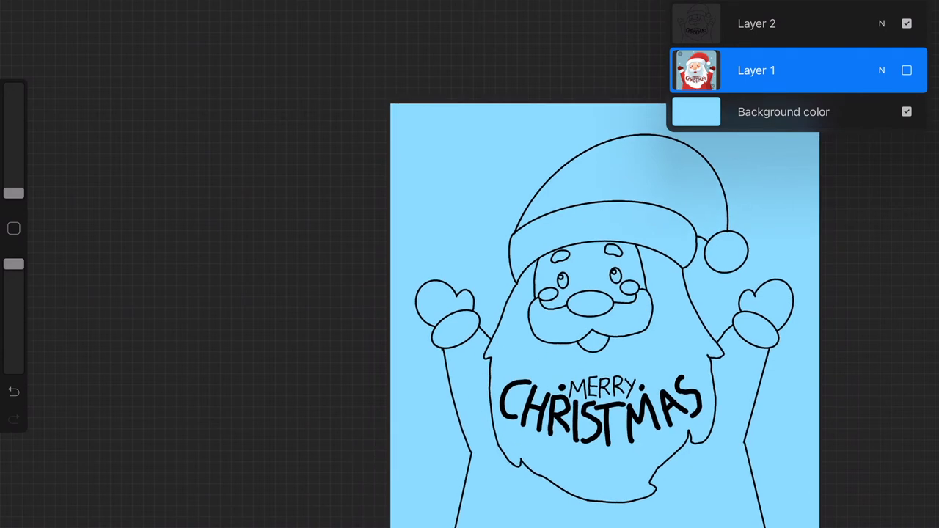
pyautogui.press('l')
pyautogui.press('l')
pyautogui.press('l')
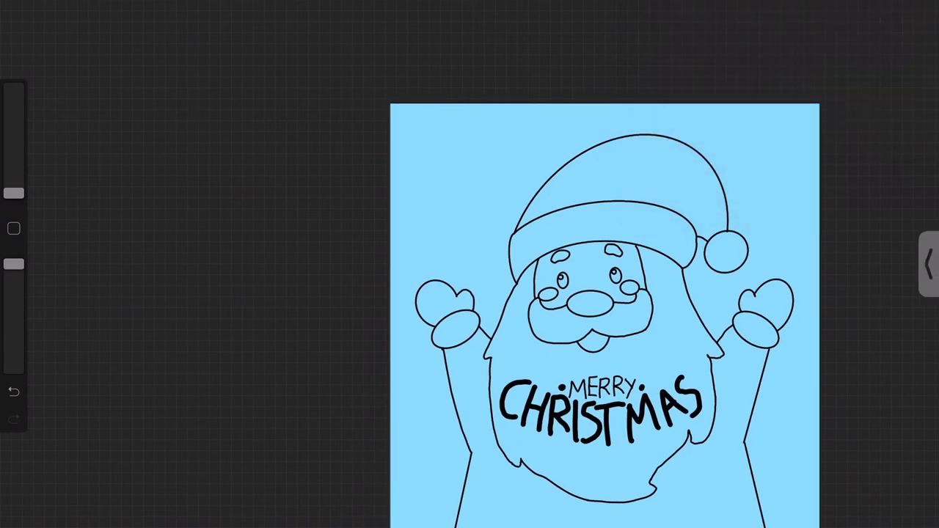
# Step: Pick red and, after the hidden-layer warning, switch to the visible Layer 2
pyautogui.press('c')
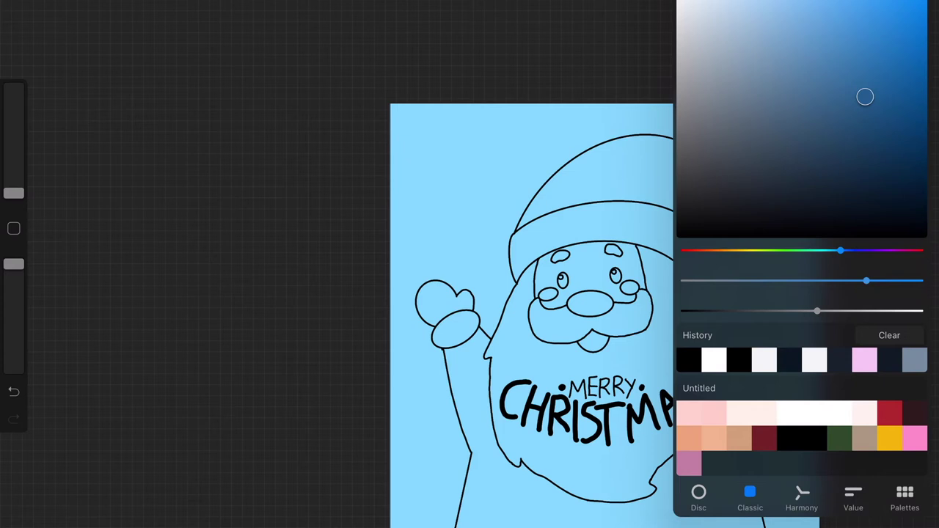
pyautogui.moveTo(840, 250); pyautogui.dragTo(692, 250)
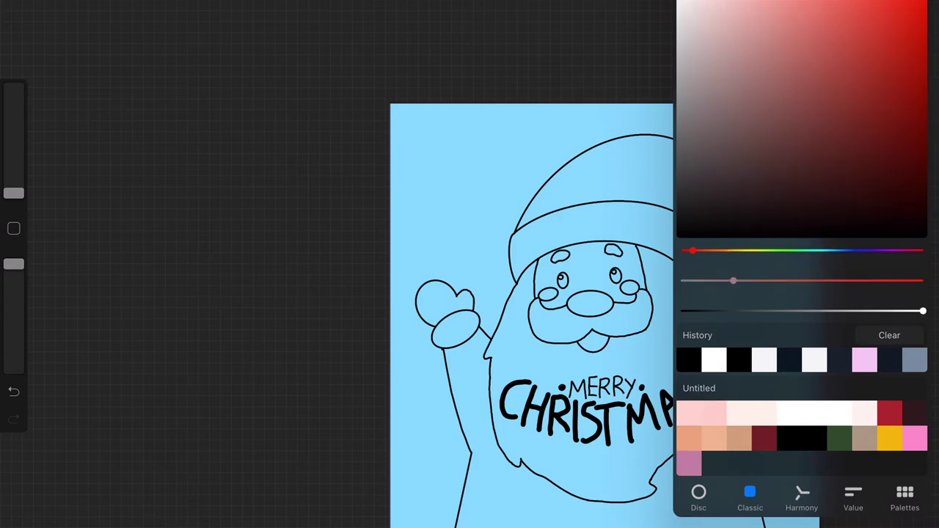
pyautogui.press('c')
pyautogui.click(702, 254)
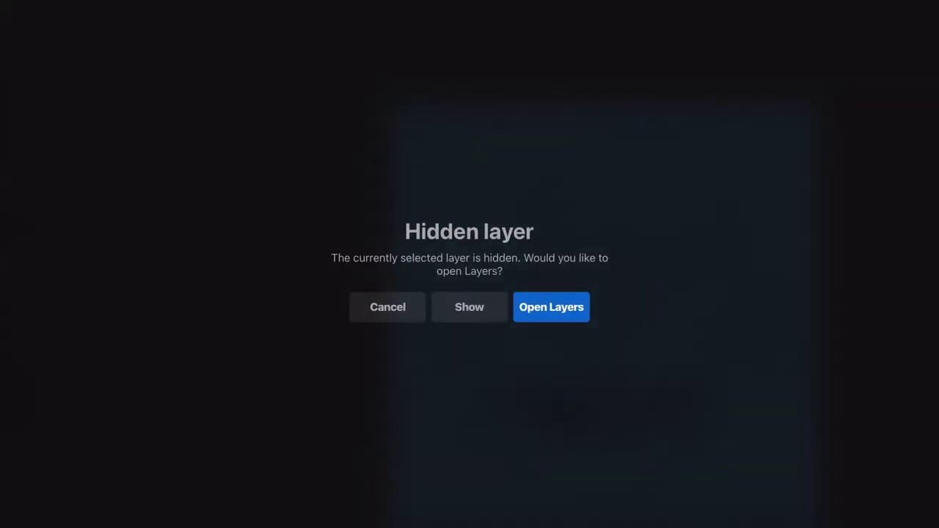
pyautogui.click(551, 305)
pyautogui.click(777, 21)
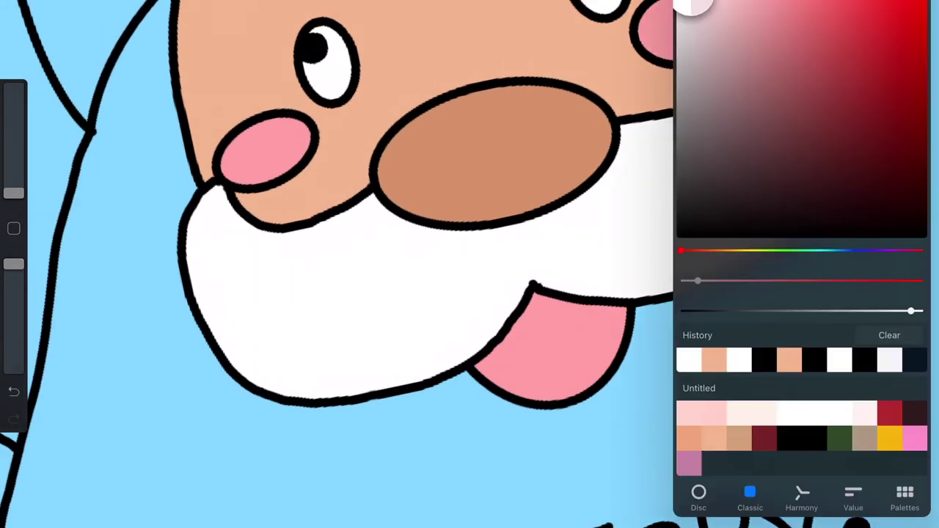
# Step: Fill the beard light grey and Santa's body red with colour drops
pyautogui.moveTo(920, 4); pyautogui.dragTo(366, 462)
pyautogui.scroll(-3, 470, 264)
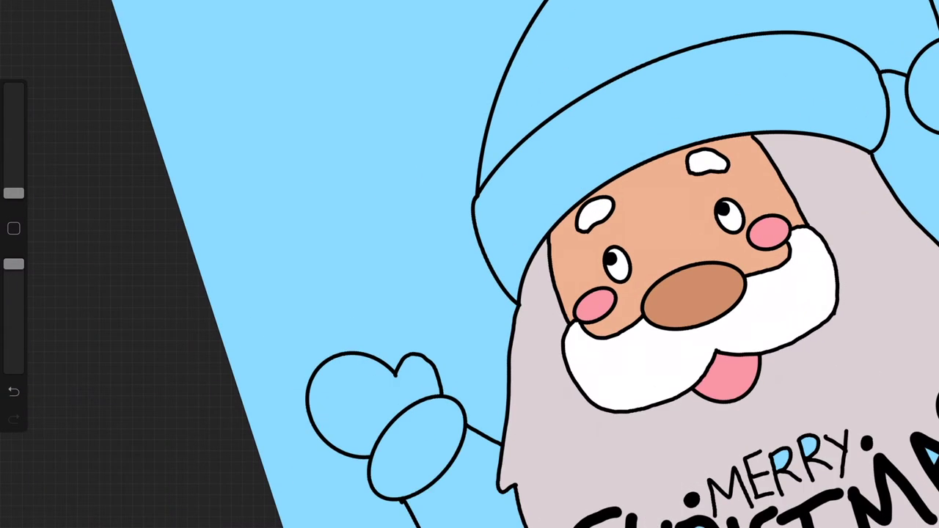
pyautogui.scroll(-3, 470, 264)
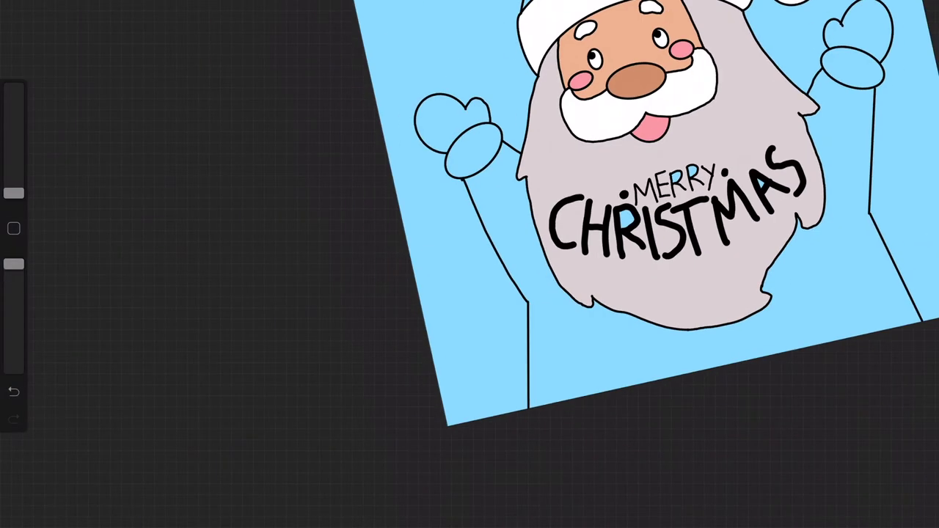
pyautogui.scroll(3, 469, 264)
pyautogui.click(920, 3)
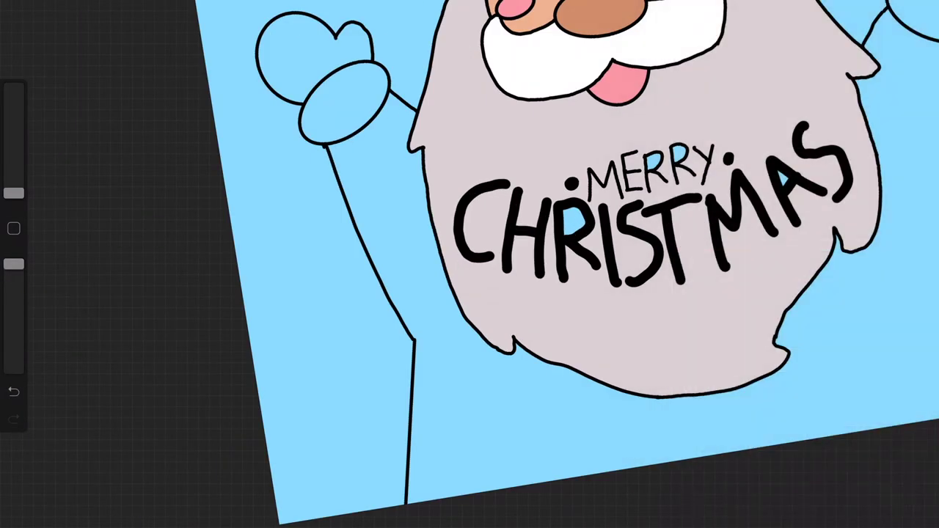
pyautogui.moveTo(920, 4); pyautogui.dragTo(884, 116)
# Step: Fill both of Santa's mittens red with colour drops
pyautogui.scroll(5, 470, 264)
pyautogui.scroll(-5, 469, 264)
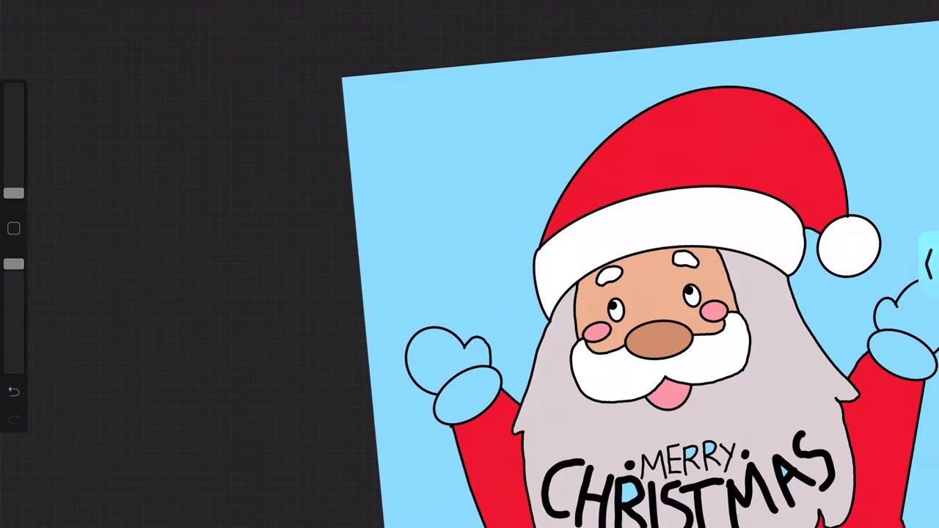
pyautogui.scroll(5, 513, 308)
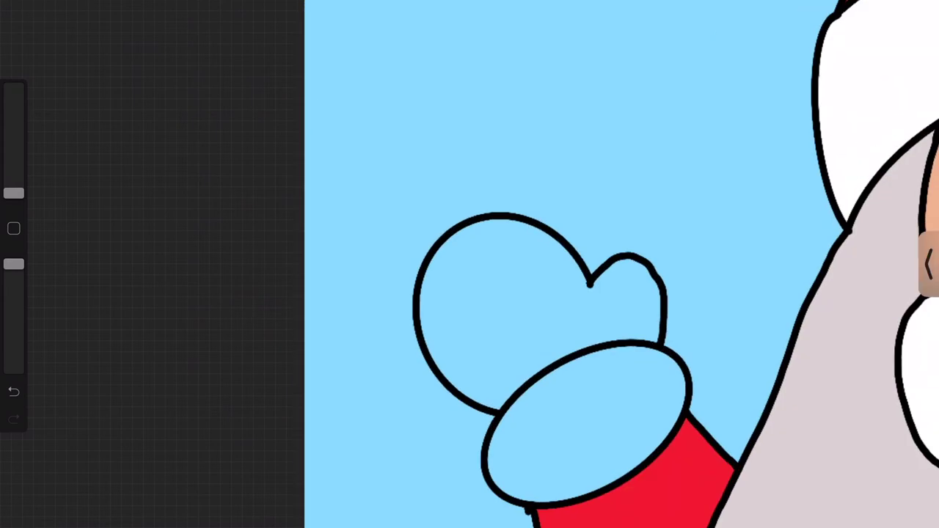
pyautogui.moveTo(920, 4); pyautogui.dragTo(539, 308)
# Step: Pick white and fill the mitten cuff
pyautogui.scroll(-3, 470, 264)
pyautogui.scroll(3, 470, 264)
pyautogui.moveTo(920, 3); pyautogui.dragTo(649, 334)
pyautogui.click(920, 4)
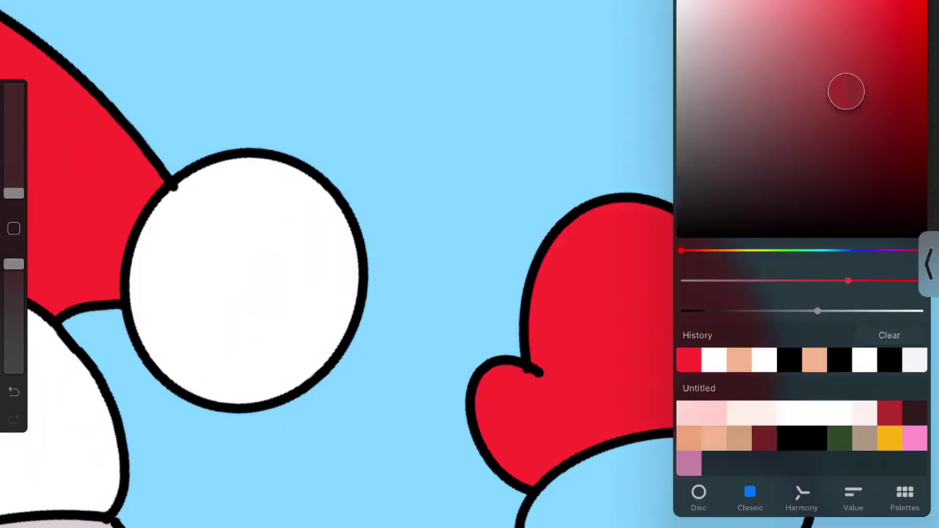
pyautogui.scroll(-3, 469, 264)
pyautogui.scroll(3, 469, 264)
pyautogui.moveTo(921, 4); pyautogui.dragTo(502, 400)
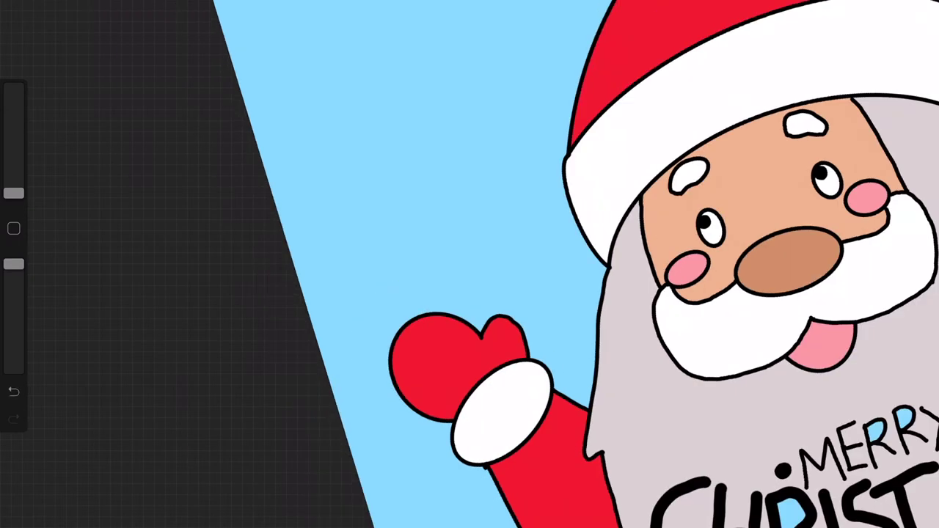
pyautogui.scroll(-3, 469, 264)
pyautogui.scroll(4, 470, 264)
pyautogui.scroll(2, 470, 264)
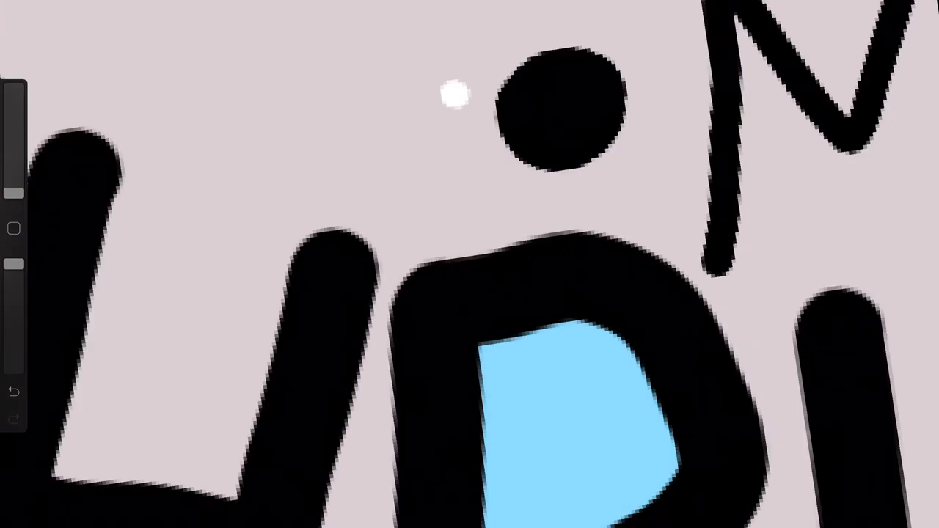
pyautogui.scroll(-3, 470, 264)
pyautogui.scroll(3, 469, 264)
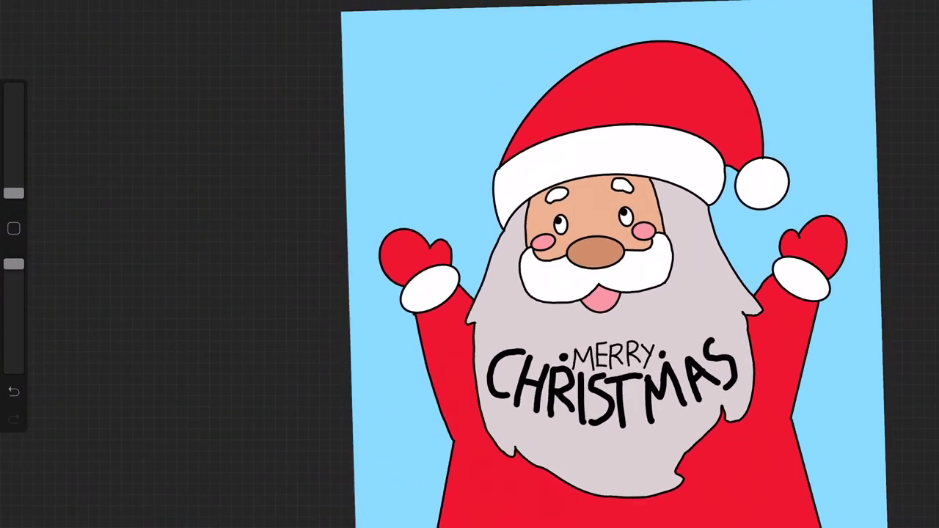
# Step: Browse the Spraypaints, Vintage, Luminance, Industrial, Organic and Water brush sets in the Brush Library
pyautogui.press('b')
pyautogui.click(644, 363)
pyautogui.click(786, 262)
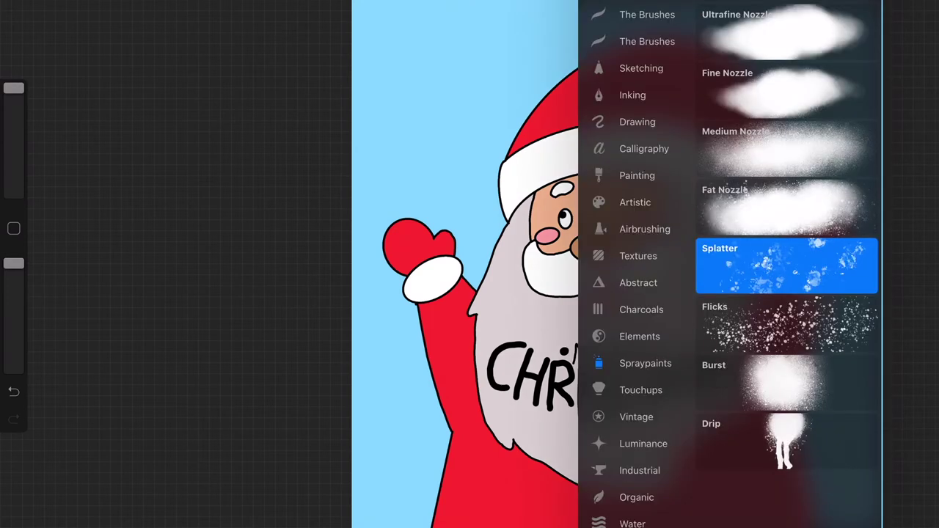
pyautogui.click(636, 416)
pyautogui.click(786, 272)
pyautogui.click(643, 443)
pyautogui.click(786, 382)
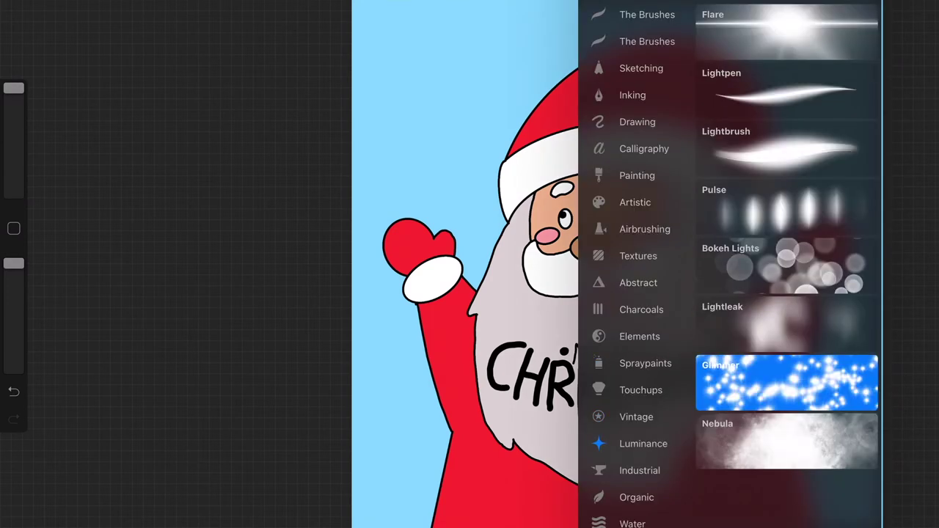
pyautogui.click(640, 470)
pyautogui.click(786, 30)
pyautogui.click(636, 498)
pyautogui.click(786, 506)
pyautogui.click(632, 523)
pyautogui.click(786, 91)
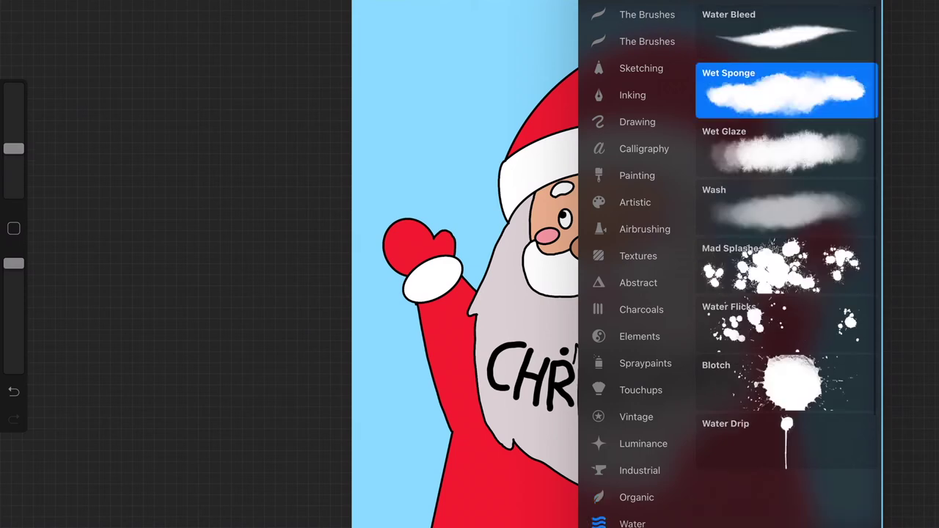
# Step: Try Splatter, Water and texture brushes, then choose an Elements brush for the snow
pyautogui.click(645, 363)
pyautogui.click(786, 262)
pyautogui.click(640, 336)
pyautogui.click(786, 151)
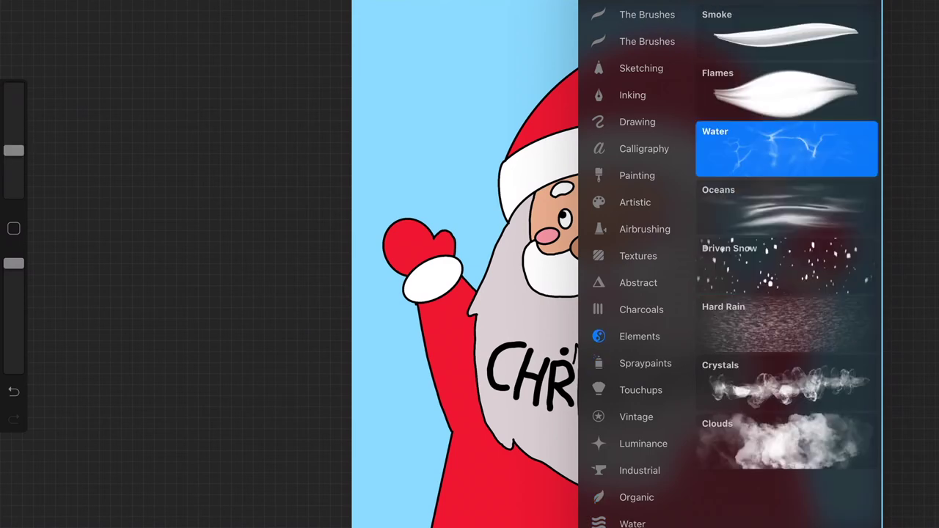
pyautogui.click(641, 308)
pyautogui.click(786, 146)
pyautogui.click(638, 282)
pyautogui.click(786, 438)
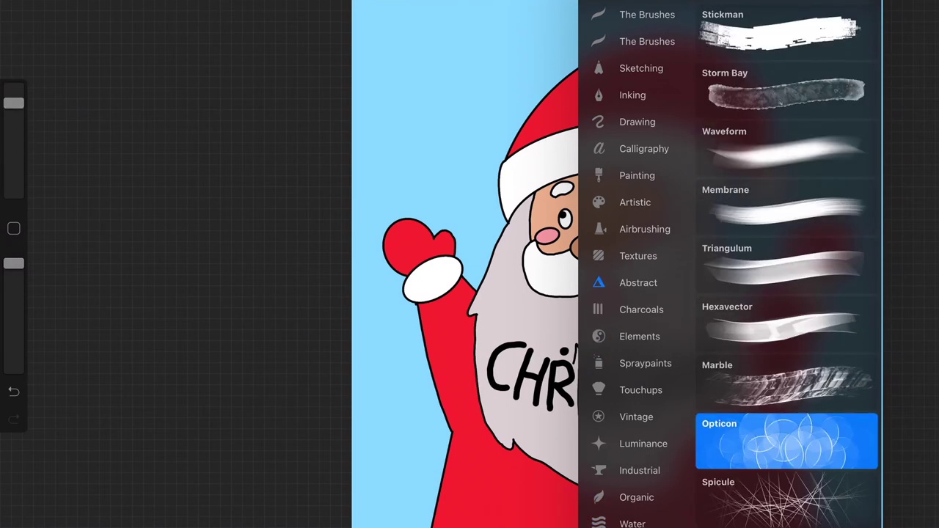
pyautogui.click(638, 256)
pyautogui.click(786, 443)
pyautogui.scroll(5, 786, 264)
pyautogui.click(645, 229)
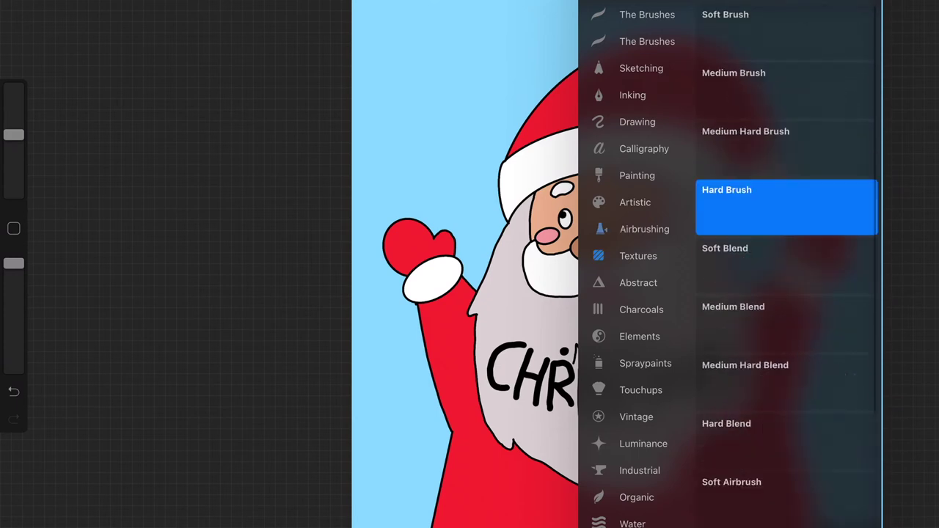
pyautogui.click(641, 390)
pyautogui.click(645, 363)
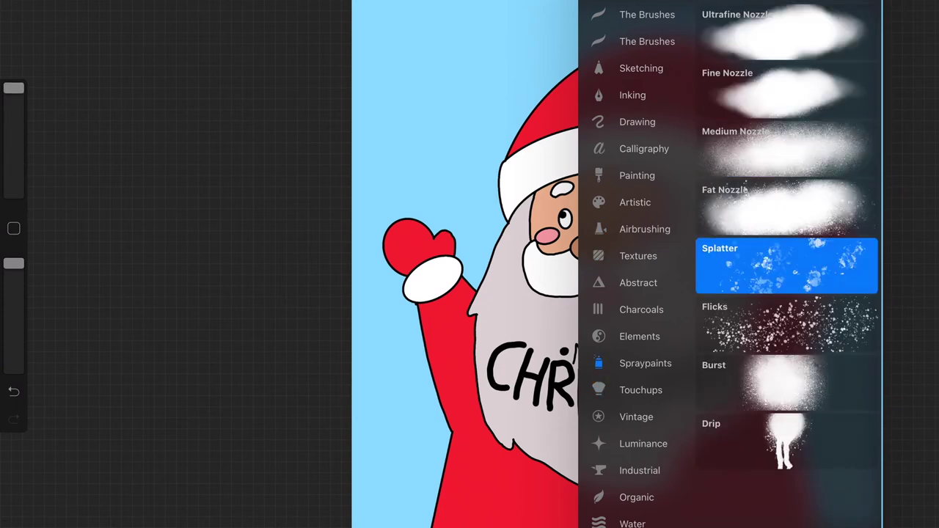
pyautogui.click(636, 416)
pyautogui.click(640, 336)
pyautogui.click(786, 140)
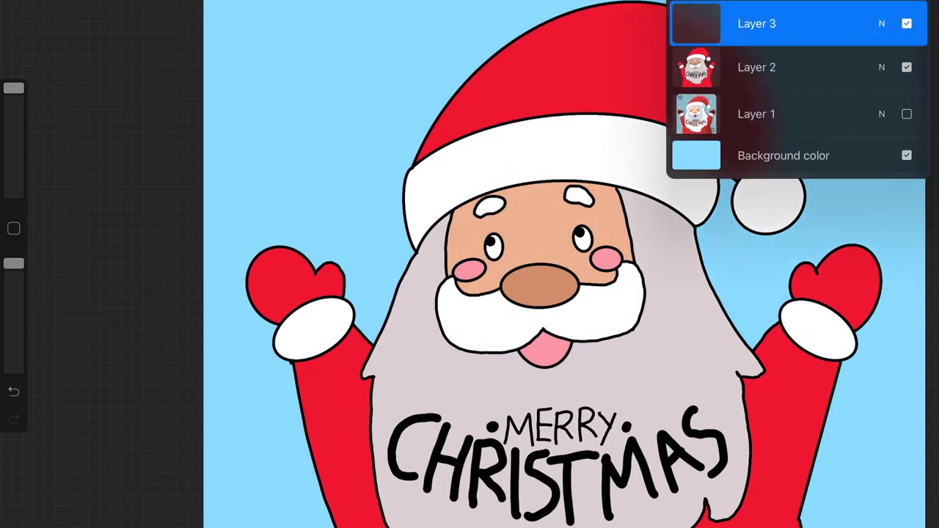
# Step: Select the empty snow Layer 3 and move it beneath the Santa Layer 2
pyautogui.click(756, 66)
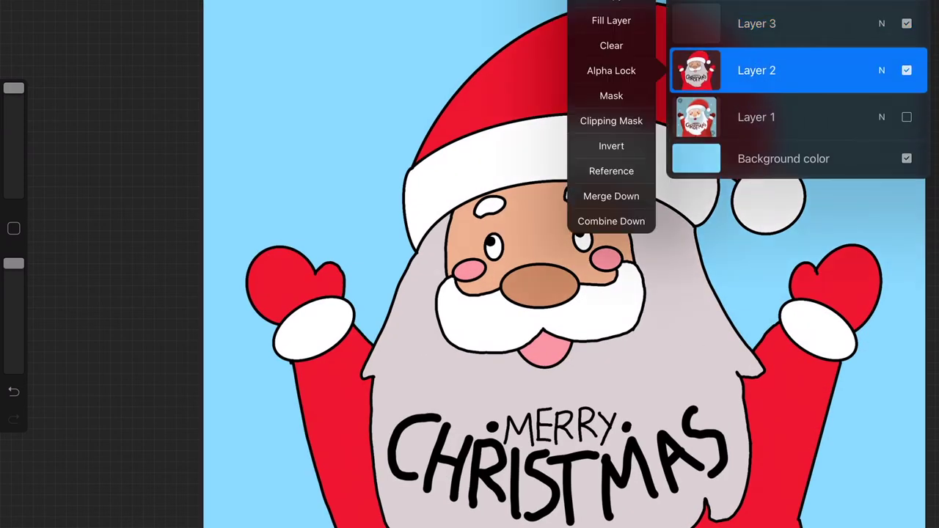
pyautogui.click(756, 24)
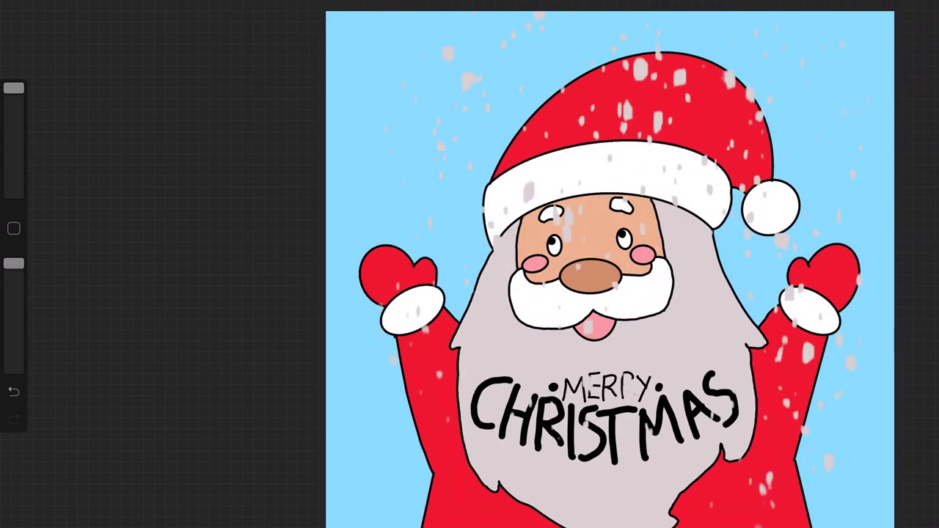
pyautogui.moveTo(756, 80)
pyautogui.mouseDown()
pyautogui.moveTo(799, 52)
pyautogui.moveTo(799, 69)
pyautogui.mouseUp()
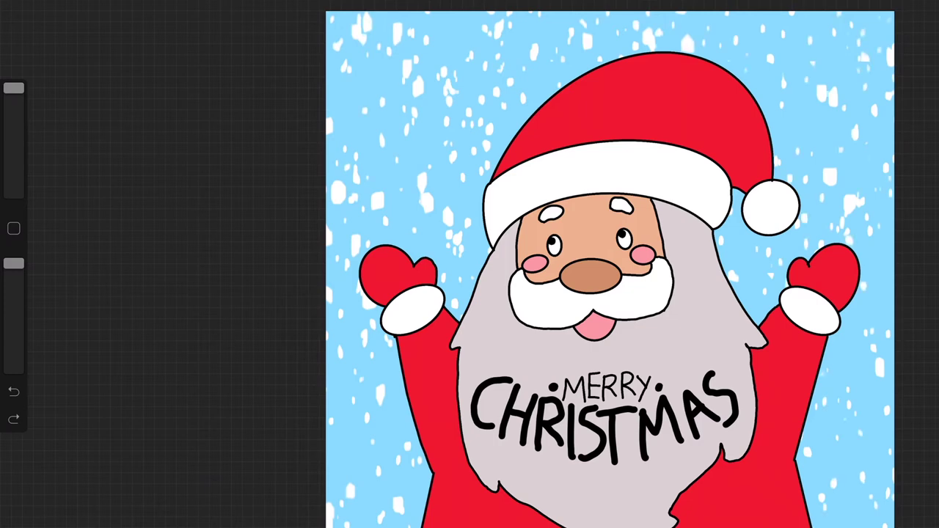
# Step: Select the Airbrushing Hard Brush and check the current colour
pyautogui.press('b')
pyautogui.click(645, 229)
pyautogui.click(785, 207)
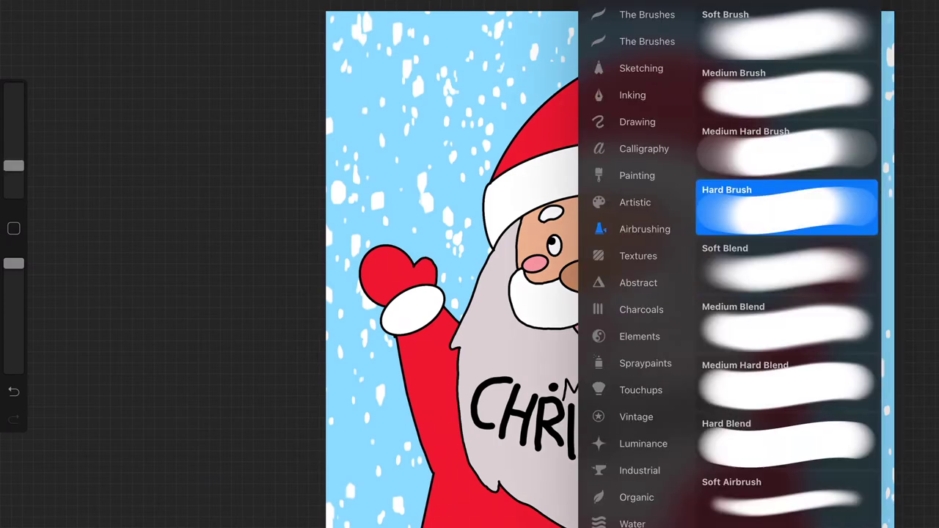
pyautogui.press('b')
pyautogui.press('c')
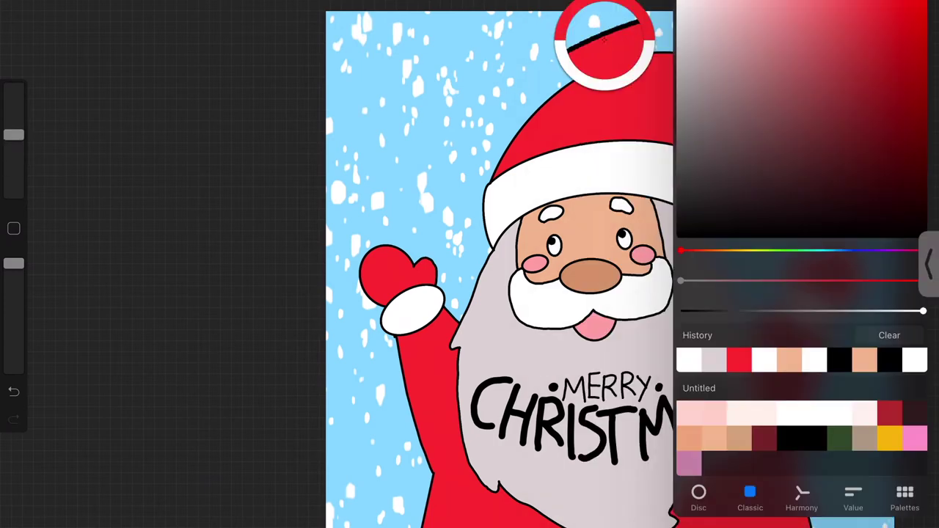
pyautogui.press('c')
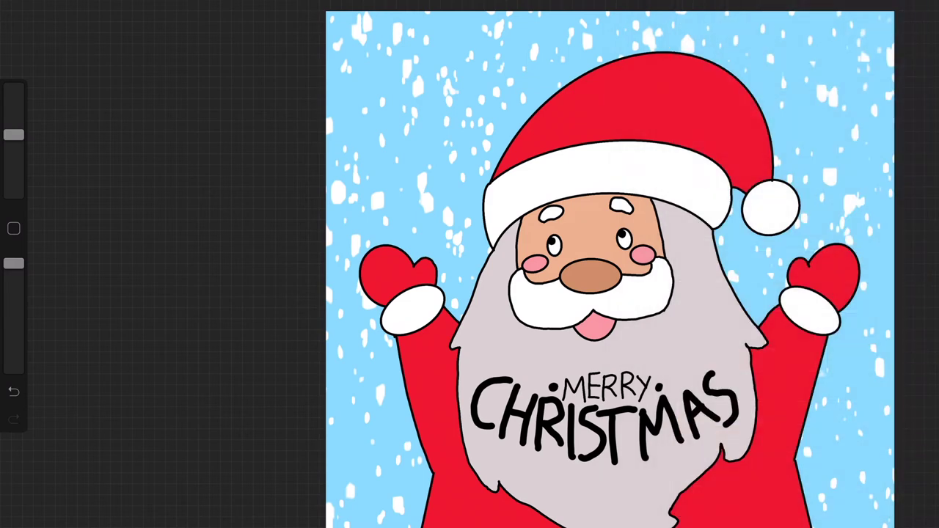
# Step: Add a new layer below the snow layer and airbrush a pale glow across the background
pyautogui.press('l')
pyautogui.hotkey('ctrl', 'shift', 'n')
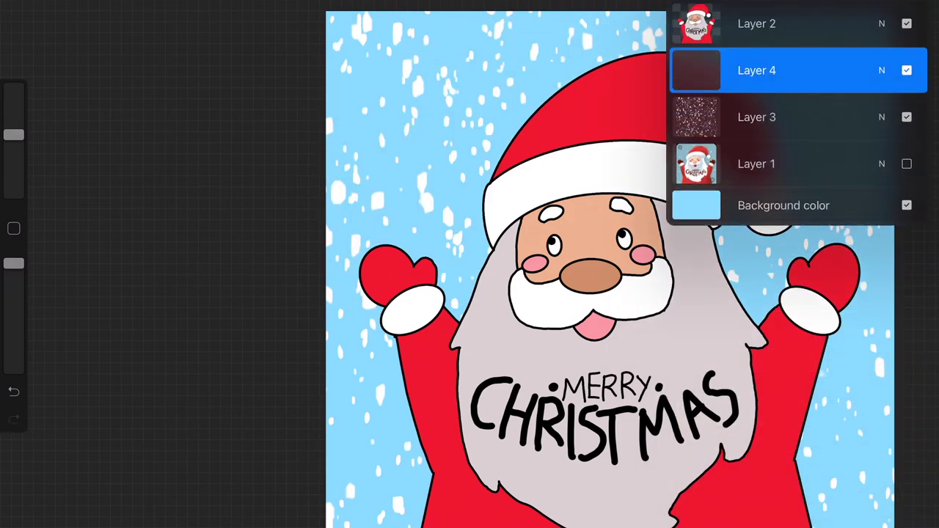
pyautogui.moveTo(755, 70); pyautogui.dragTo(711, 117)
pyautogui.press('l')
pyautogui.moveTo(337, 308)
pyautogui.mouseDown()
pyautogui.moveTo(572, 22)
pyautogui.moveTo(777, 29)
pyautogui.moveTo(880, 396)
pyautogui.mouseUp()
# Step: Airbrush darker blue along the top, right and lower-left canvas edges
pyautogui.press('c')
pyautogui.press('c')
pyautogui.moveTo(330, 183); pyautogui.dragTo(506, 14)
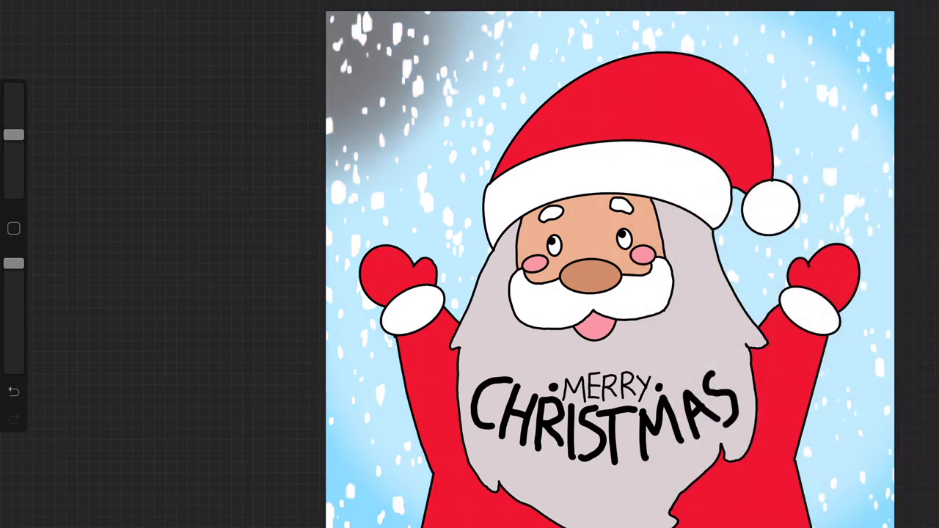
pyautogui.hotkey('ctrl', 'z')
pyautogui.press('c')
pyautogui.press('c')
pyautogui.moveTo(616, 22)
pyautogui.mouseDown()
pyautogui.moveTo(337, 293)
pyautogui.moveTo(880, 29)
pyautogui.moveTo(880, 513)
pyautogui.mouseUp()
pyautogui.moveTo(338, 278)
pyautogui.mouseDown()
pyautogui.moveTo(337, 513)
pyautogui.moveTo(440, 30)
pyautogui.mouseUp()
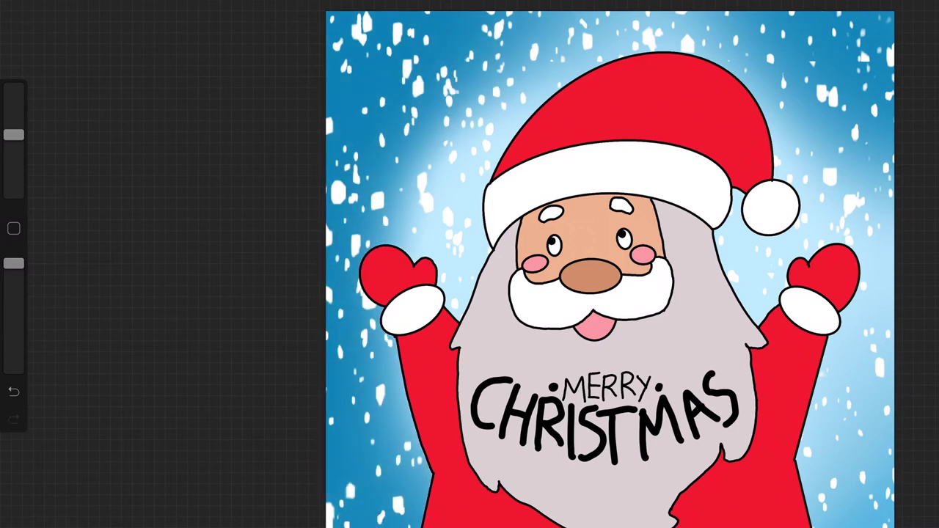
# Step: Add Layer 5 as a new empty layer for the suit shading
pyautogui.press('l')
pyautogui.hotkey('ctrl', 'n')
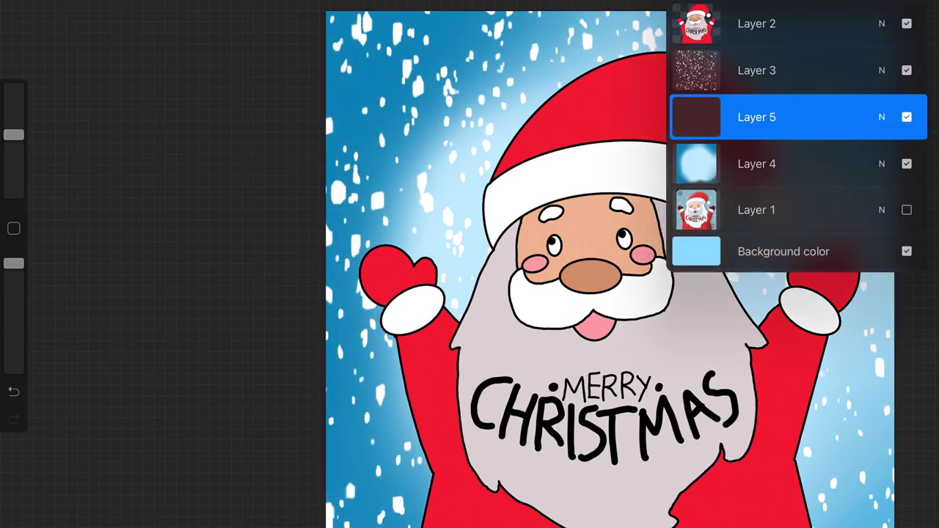
pyautogui.press('c')
pyautogui.press('c')
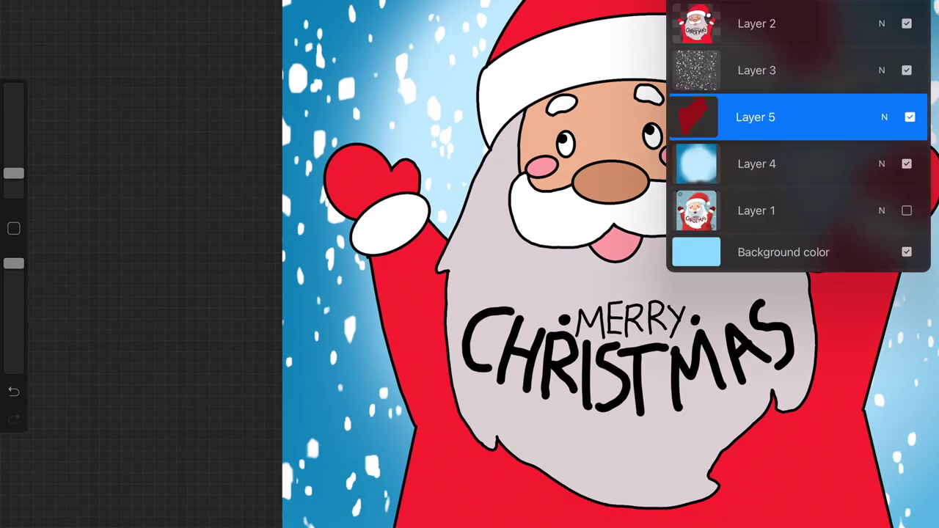
pyautogui.press('l')
pyautogui.press('l')
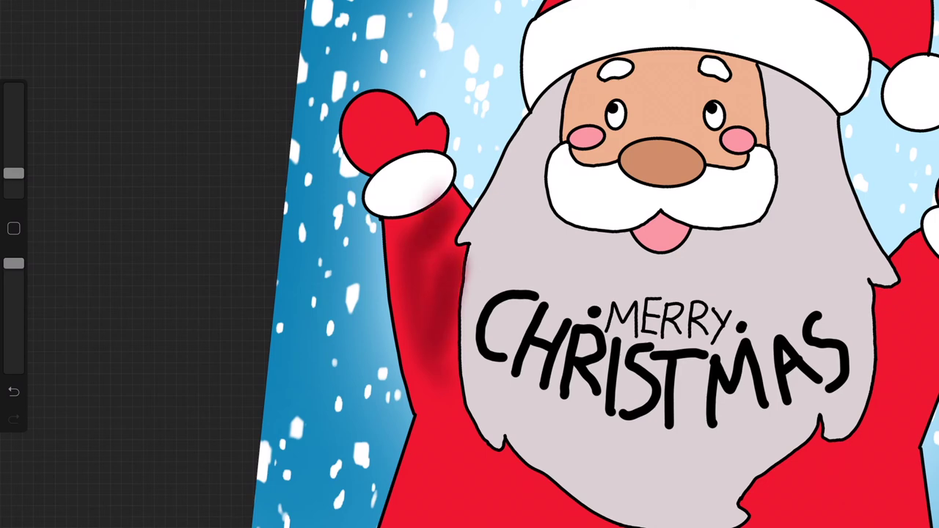
pyautogui.scroll(1, 616, 264)
pyautogui.scroll(3, 616, 264)
# Step: Airbrush dark red shading on the sleeve, coat sides and left of the hat
pyautogui.moveTo(638, 136)
pyautogui.mouseDown()
pyautogui.moveTo(469, 234)
pyautogui.moveTo(440, 290)
pyautogui.moveTo(432, 458)
pyautogui.mouseUp()
pyautogui.moveTo(565, 103); pyautogui.dragTo(433, 294)
pyautogui.moveTo(449, 183); pyautogui.dragTo(411, 433)
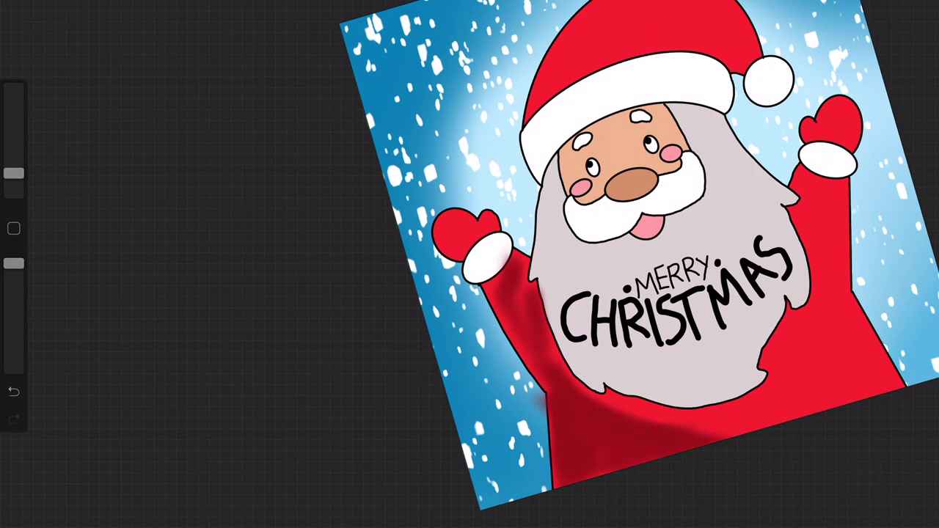
pyautogui.moveTo(784, 422); pyautogui.dragTo(608, 407)
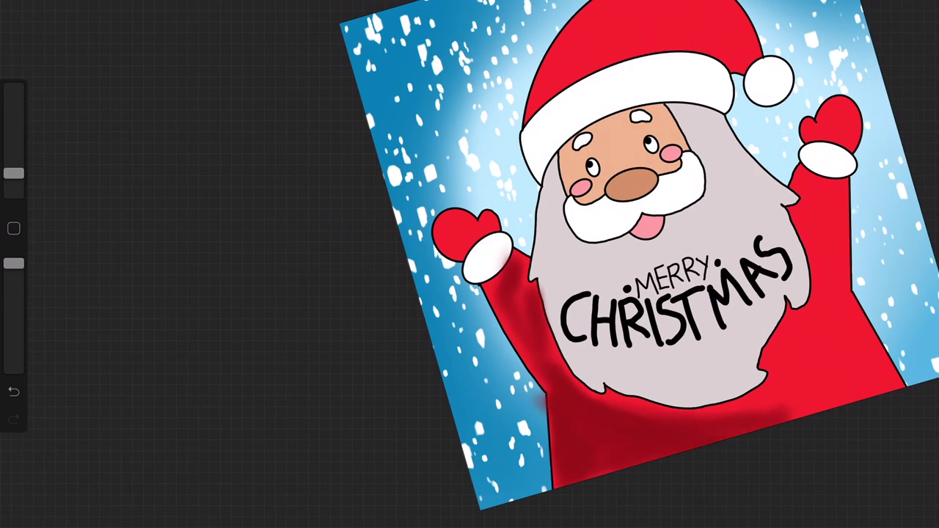
pyautogui.moveTo(830, 192); pyautogui.dragTo(877, 388)
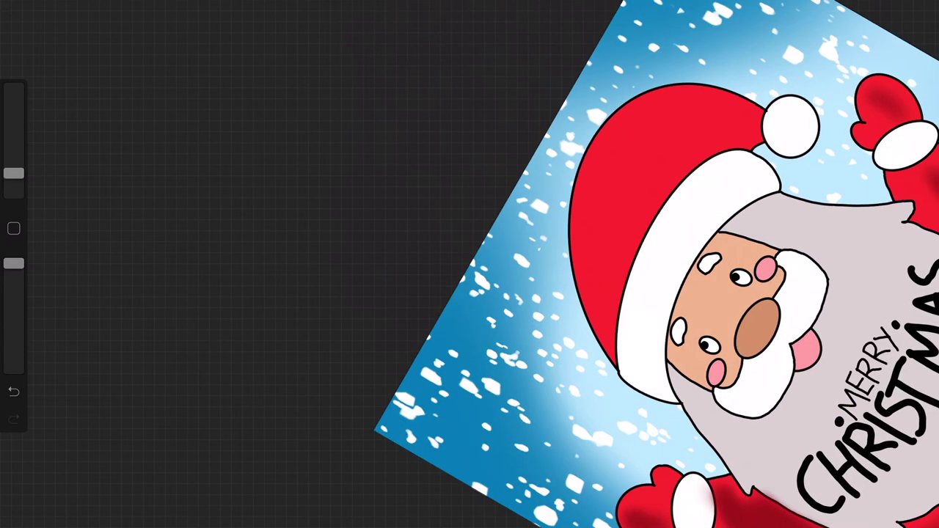
pyautogui.moveTo(597, 323); pyautogui.dragTo(594, 161)
pyautogui.moveTo(586, 286); pyautogui.dragTo(631, 121)
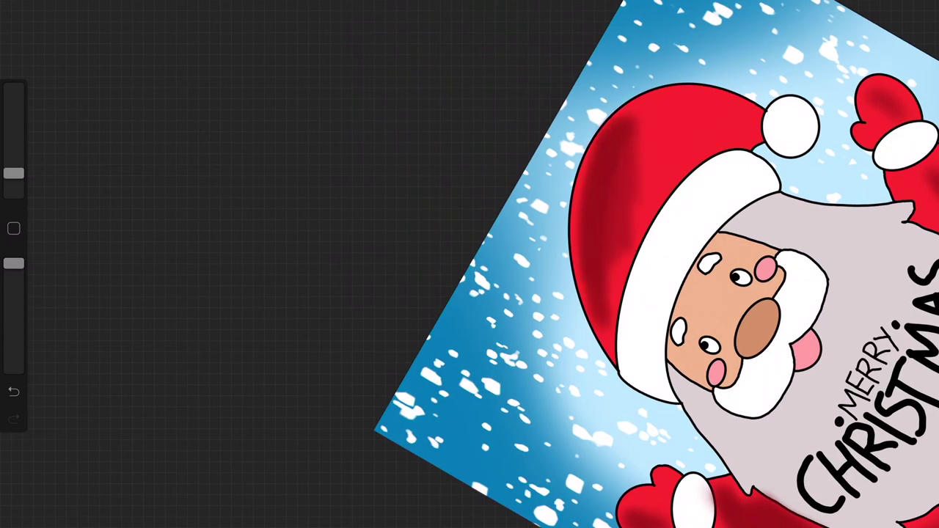
pyautogui.moveTo(635, 220); pyautogui.dragTo(682, 110)
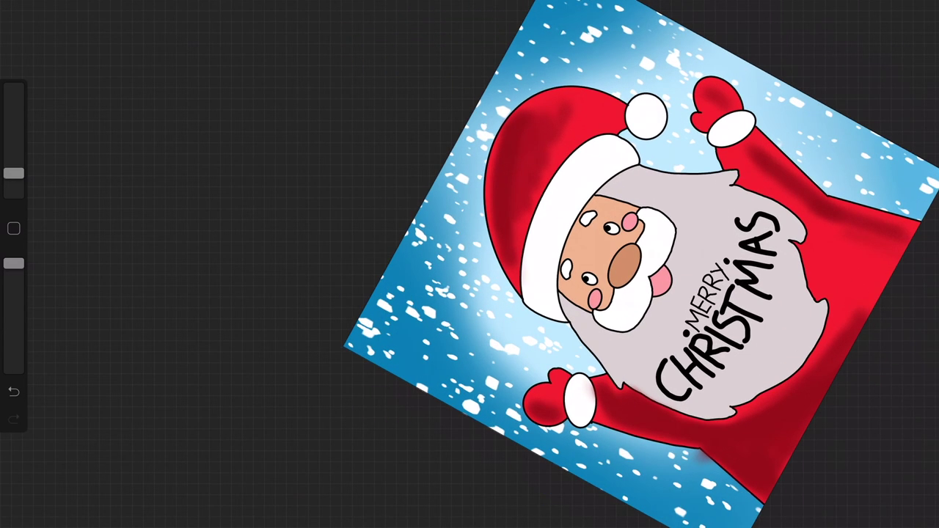
# Step: Add Layer 6 for beard highlights and place it above Layer 2
pyautogui.click(920, 15)
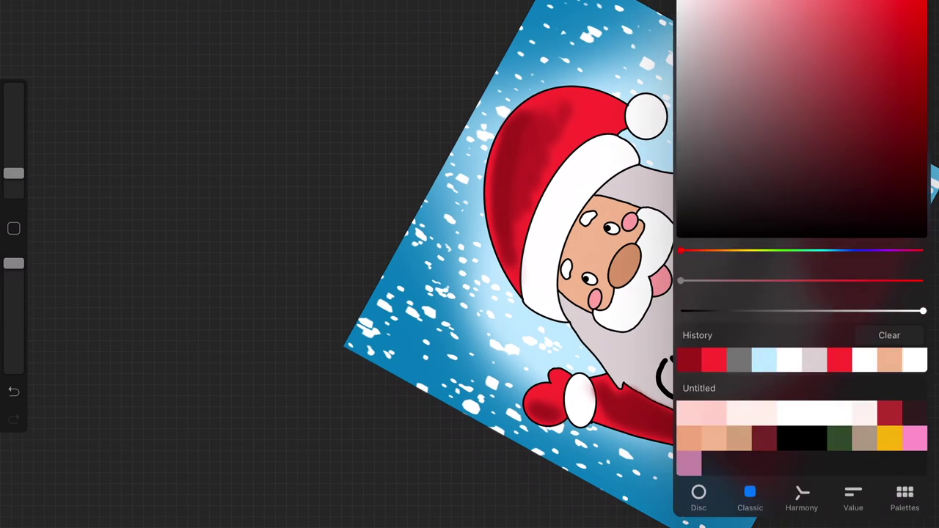
pyautogui.click(891, 14)
pyautogui.moveTo(601, 367); pyautogui.dragTo(704, 330)
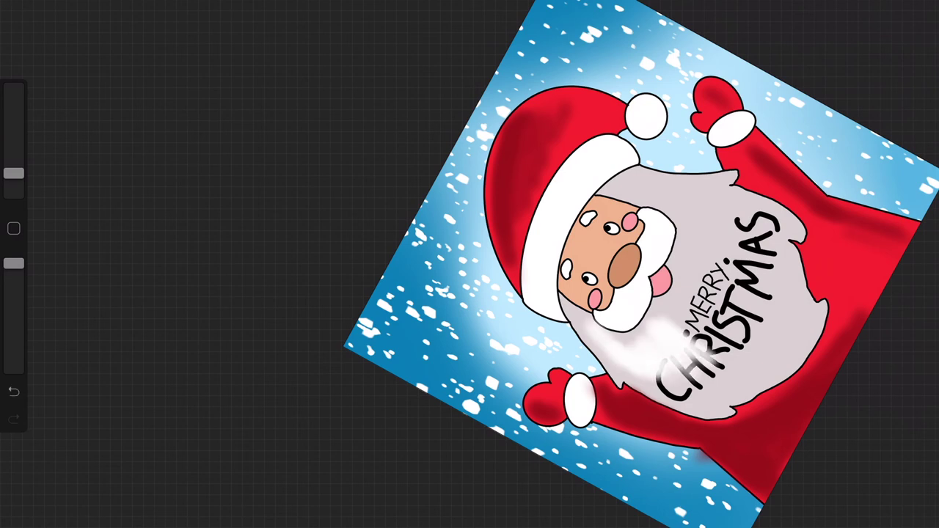
pyautogui.click(13, 391)
pyautogui.click(891, 15)
pyautogui.moveTo(756, 23)
pyautogui.mouseDown()
pyautogui.moveTo(723, 106)
pyautogui.moveTo(756, 117)
pyautogui.mouseUp()
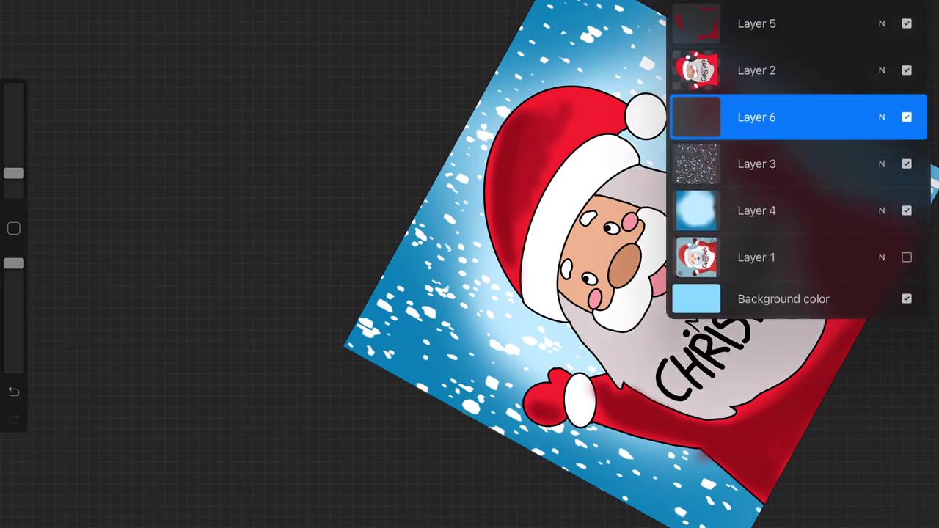
pyautogui.moveTo(756, 117); pyautogui.dragTo(756, 70)
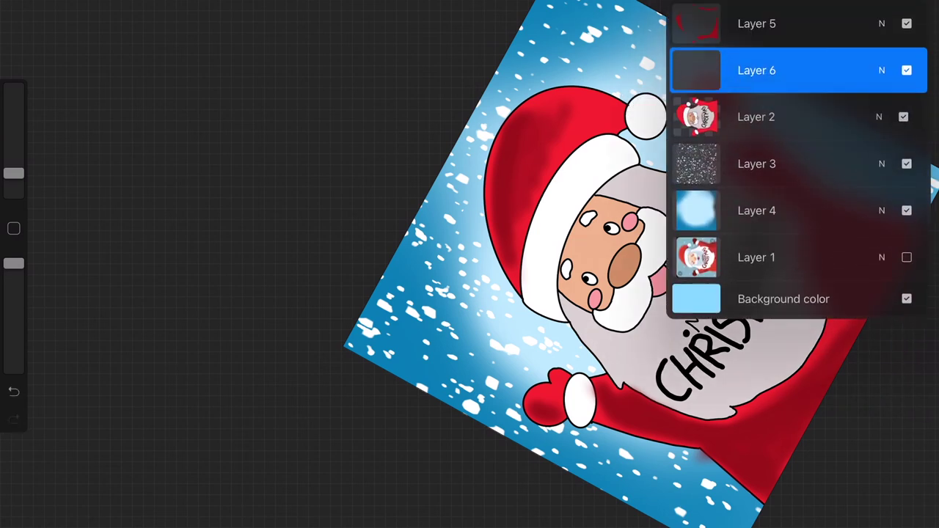
pyautogui.click(891, 15)
# Step: Try Layer 6 below Layer 2, then settle it back above Layer 2
pyautogui.scroll(5, 615, 278)
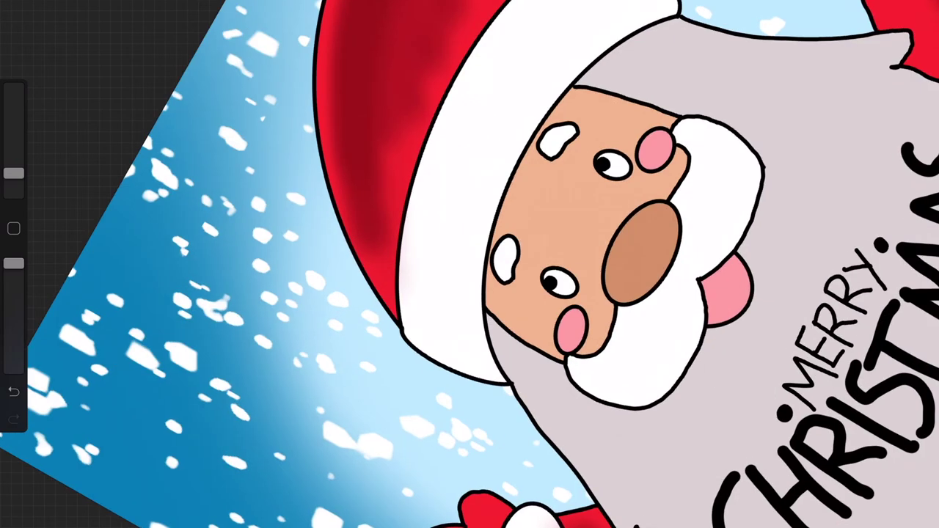
pyautogui.click(891, 15)
pyautogui.moveTo(756, 68); pyautogui.dragTo(757, 112)
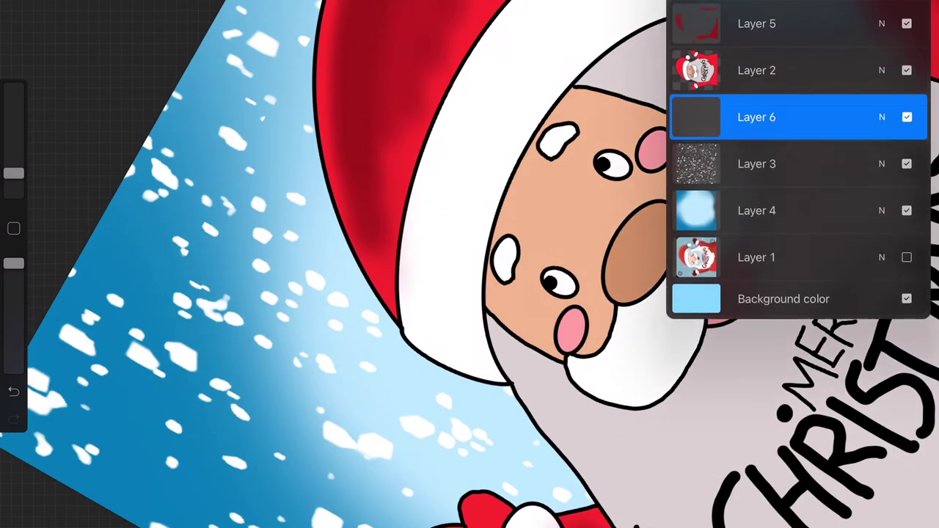
pyautogui.click(891, 14)
pyautogui.click(891, 14)
pyautogui.moveTo(756, 121); pyautogui.dragTo(822, 59)
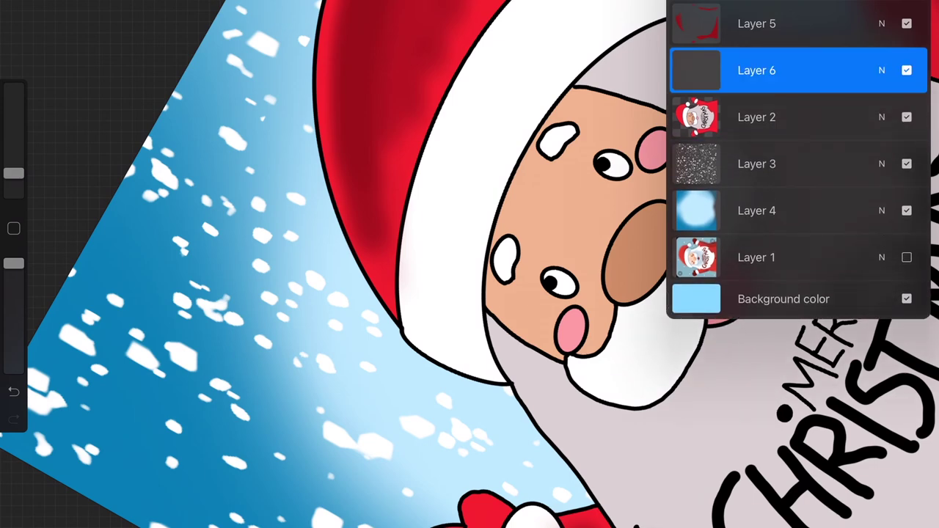
pyautogui.click(891, 15)
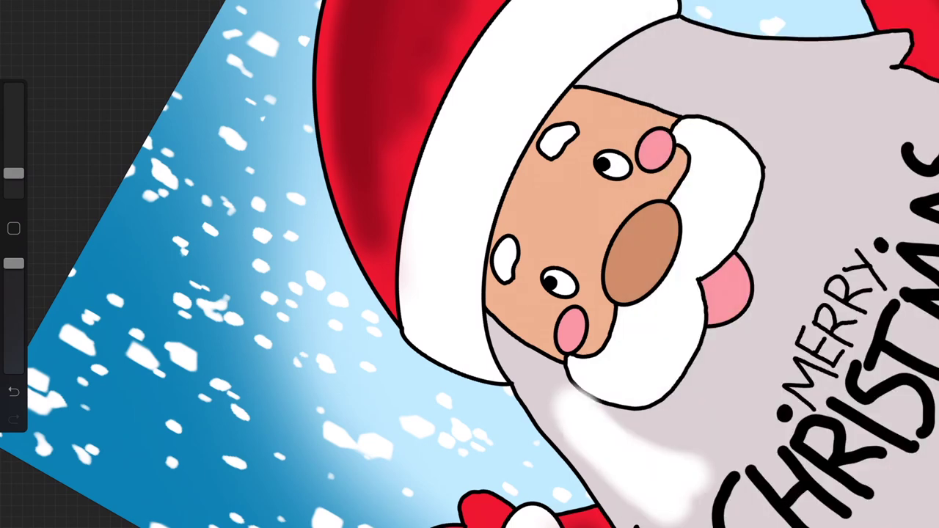
# Step: Airbrush soft white highlights across Santa's beard
pyautogui.moveTo(514, 330); pyautogui.dragTo(502, 198)
pyautogui.moveTo(514, 352); pyautogui.dragTo(631, 249)
pyautogui.moveTo(573, 257); pyautogui.dragTo(675, 352)
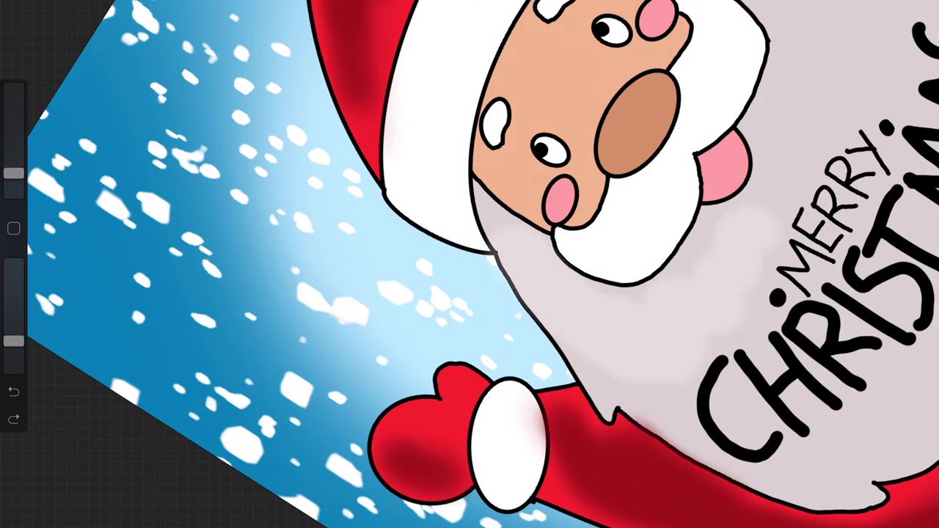
pyautogui.moveTo(513, 220); pyautogui.dragTo(470, 316)
pyautogui.moveTo(778, 220); pyautogui.dragTo(660, 110)
pyautogui.moveTo(814, 95); pyautogui.dragTo(693, 220)
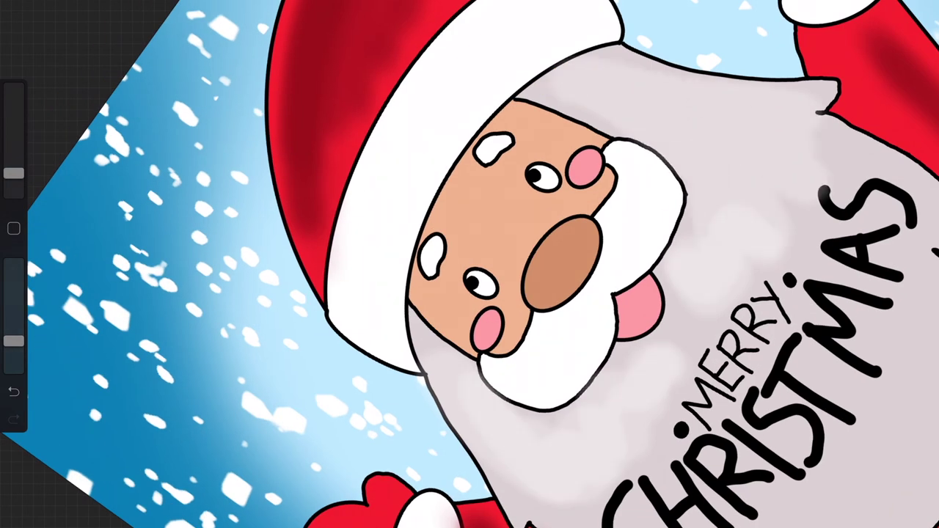
# Step: Lower the brush opacity and add fainter white highlights over the beard
pyautogui.moveTo(13, 341); pyautogui.dragTo(13, 313)
pyautogui.moveTo(454, 484); pyautogui.dragTo(624, 367)
pyautogui.moveTo(792, 51); pyautogui.dragTo(594, 198)
pyautogui.moveTo(514, 294); pyautogui.dragTo(440, 220)
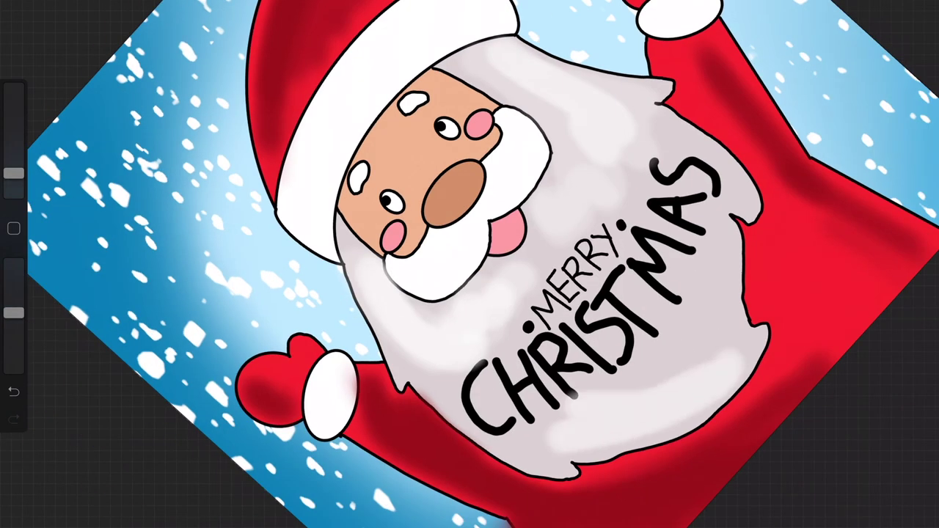
pyautogui.moveTo(513, 433); pyautogui.dragTo(821, 308)
pyautogui.moveTo(799, 213); pyautogui.dragTo(653, 367)
pyautogui.moveTo(514, 432); pyautogui.dragTo(674, 345)
pyautogui.moveTo(807, 140); pyautogui.dragTo(748, 264)
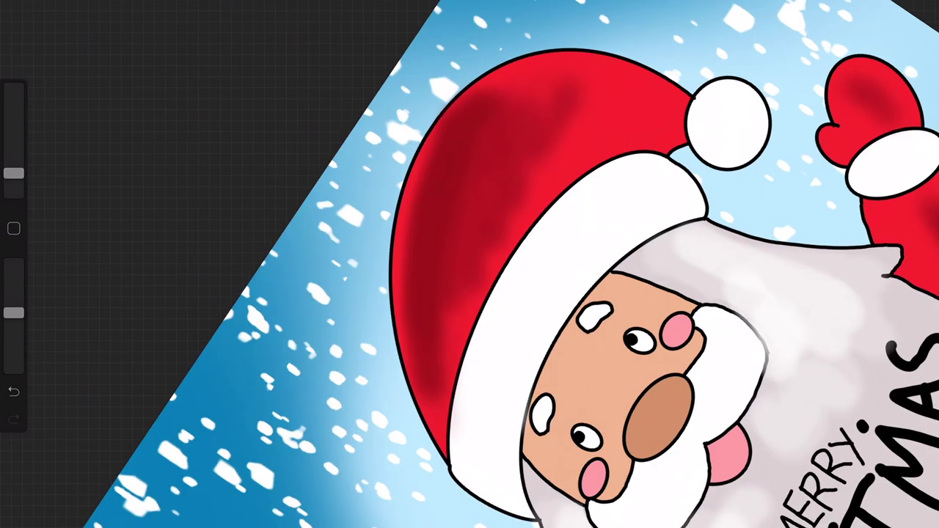
pyautogui.scroll(-1, 689, 250)
pyautogui.scroll(1, 660, 249)
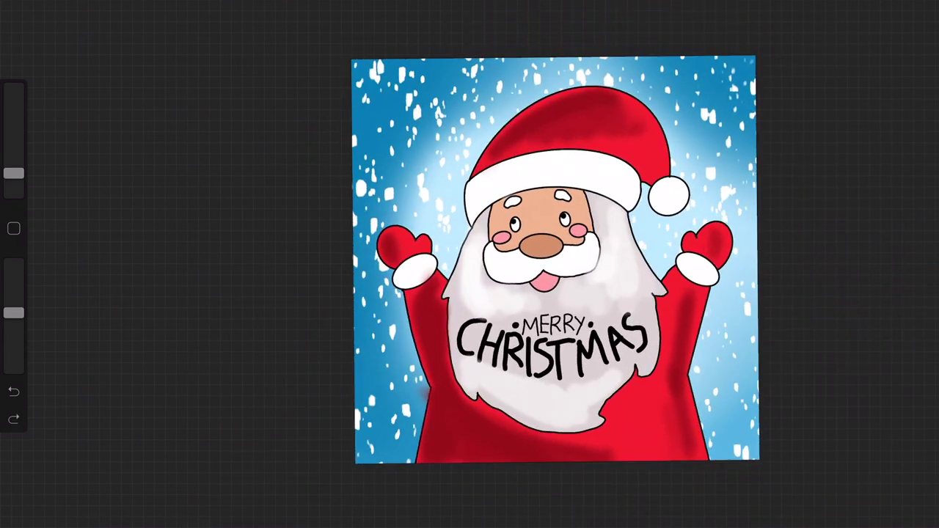
pyautogui.scroll(3, 498, 264)
pyautogui.click(884, 7)
# Step: Add Layer 7 and move it to the top of the layer stack
pyautogui.click(921, 7)
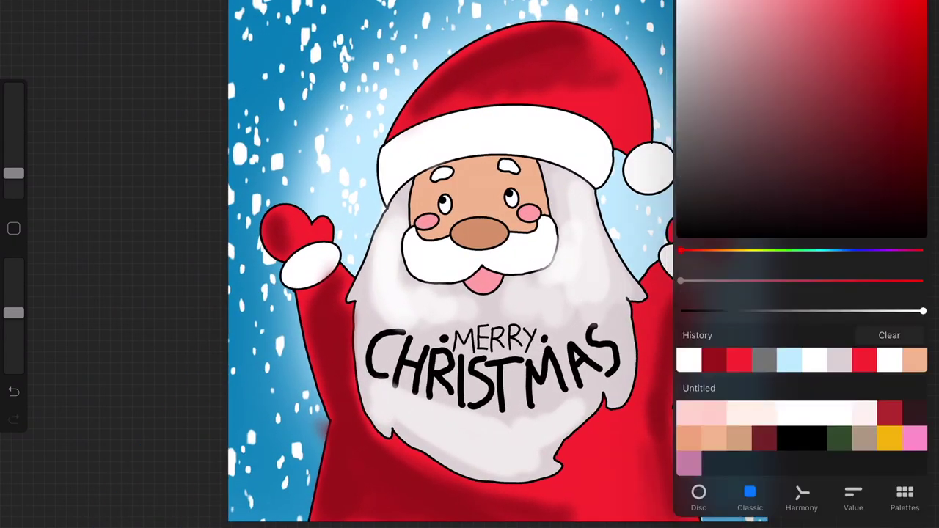
pyautogui.click(884, 7)
pyautogui.moveTo(755, 70); pyautogui.dragTo(756, 18)
pyautogui.click(884, 7)
pyautogui.click(920, 7)
pyautogui.scroll(1, 499, 264)
pyautogui.scroll(-3, 469, 264)
# Step: With an Inking brush, sign the bottom-left corner in black and underline the signature
pyautogui.click(810, 7)
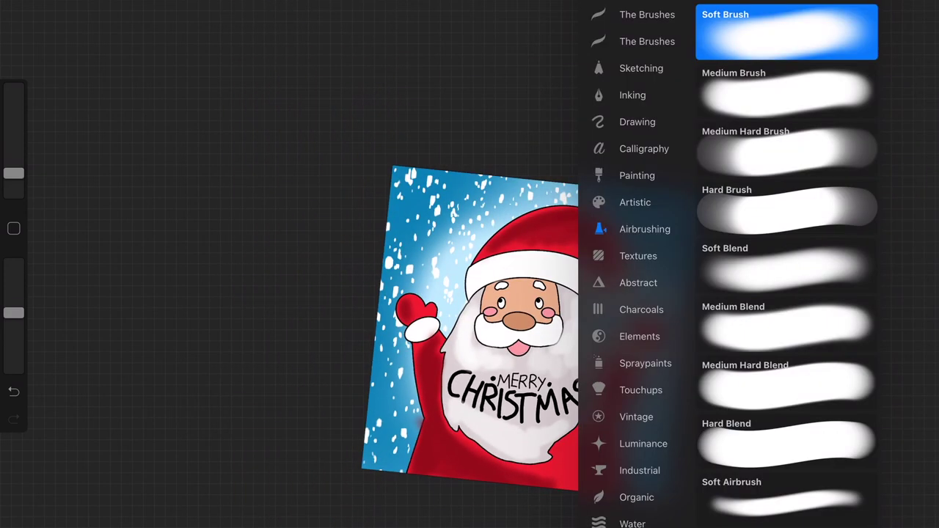
pyautogui.click(633, 95)
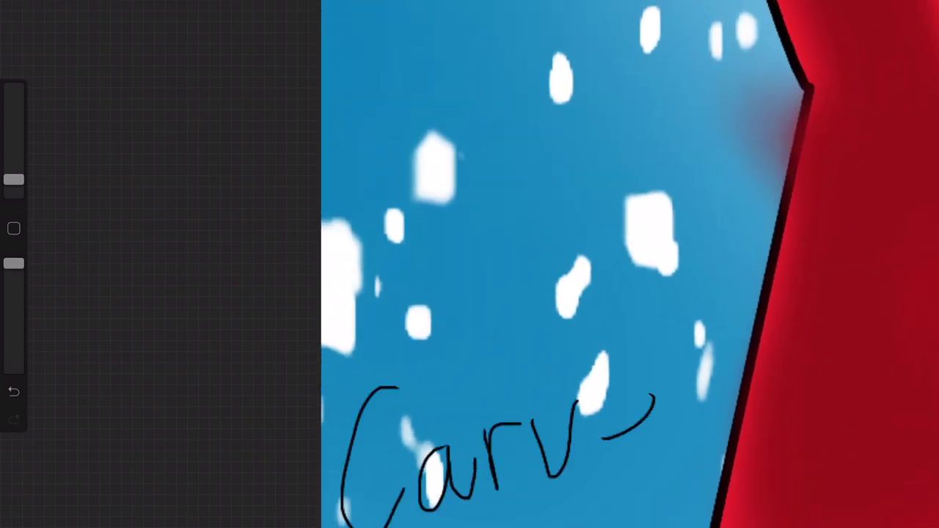
pyautogui.scroll(-3, 469, 264)
pyautogui.scroll(3, 470, 264)
pyautogui.moveTo(521, 484); pyautogui.dragTo(689, 441)
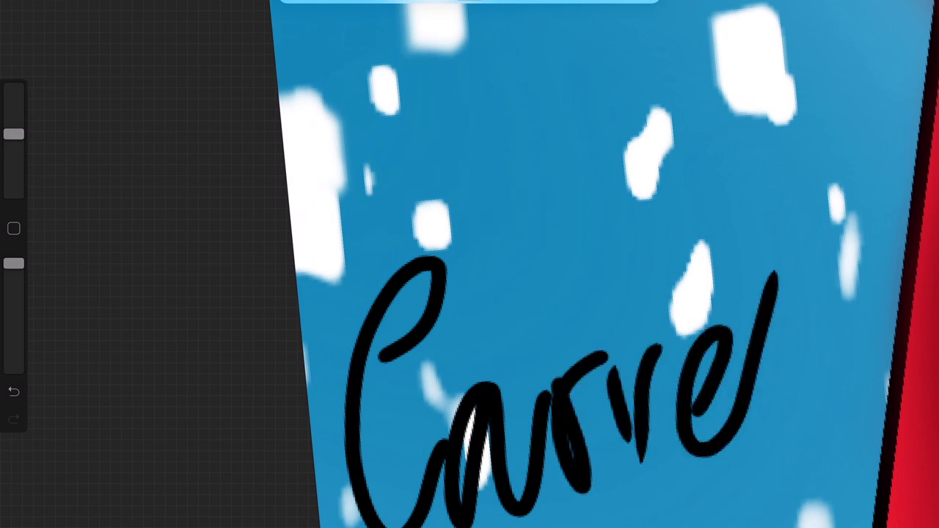
pyautogui.moveTo(797, 198); pyautogui.dragTo(807, 363)
pyautogui.scroll(-3, 469, 264)
pyautogui.moveTo(514, 506); pyautogui.dragTo(612, 381)
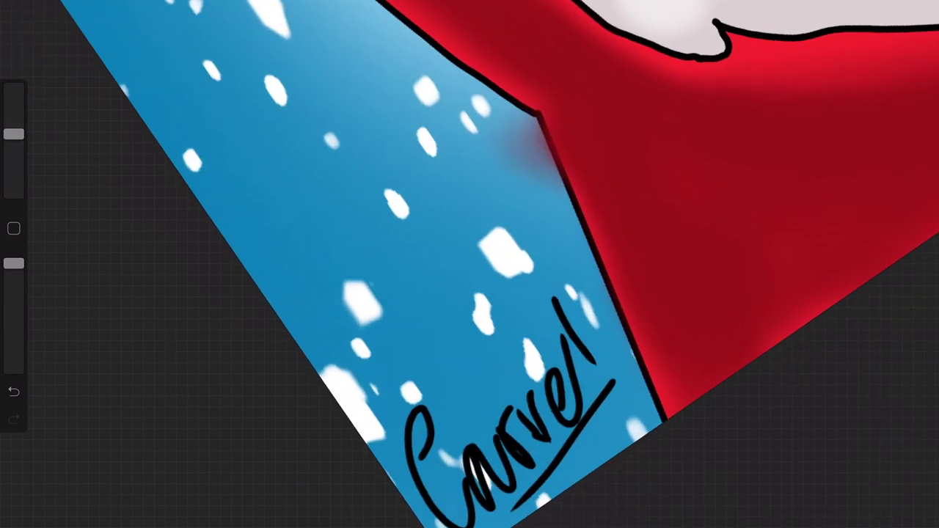
pyautogui.scroll(-5, 469, 264)
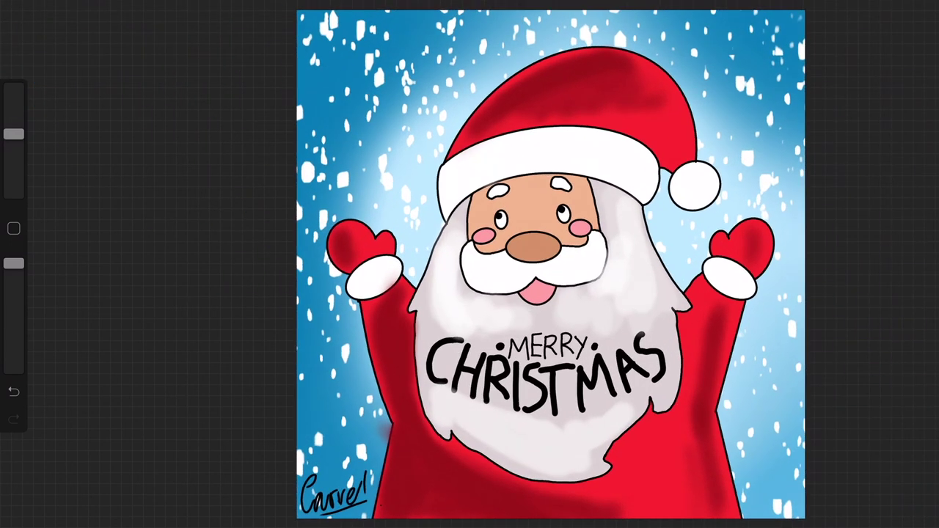